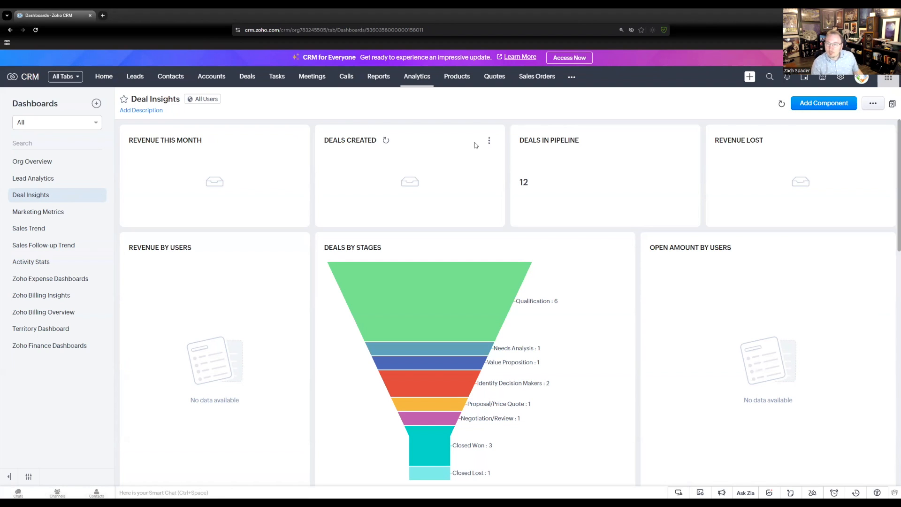
Start adding a new funnel component to the Deal Insights dashboard
left_click(820, 107)
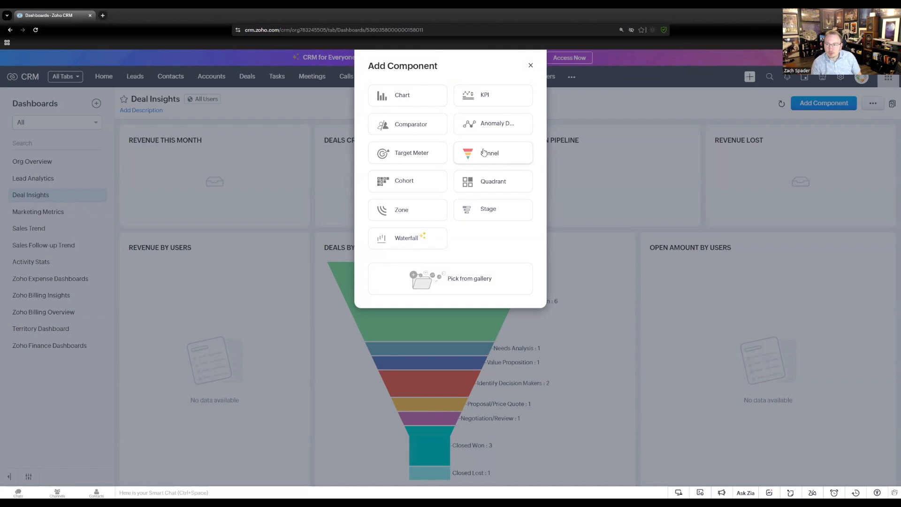
left_click(490, 156)
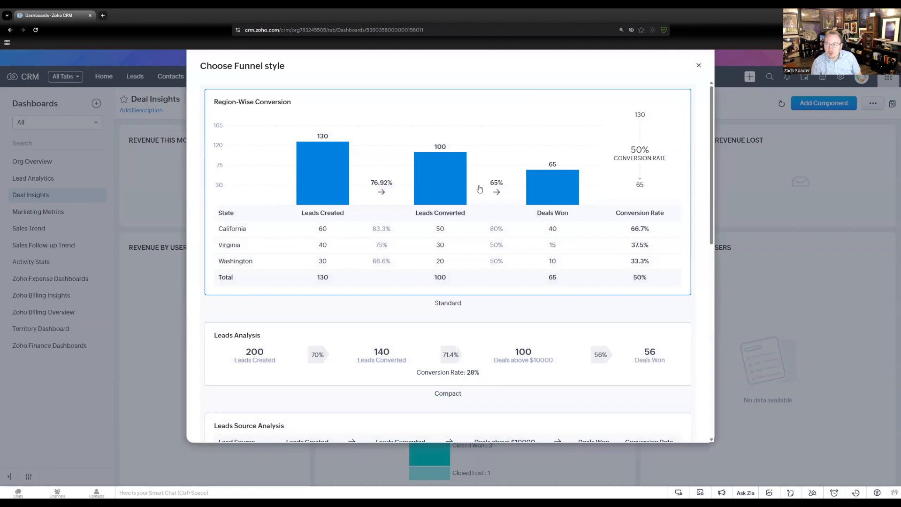
Examine the available funnel styles, comparing the Standard, Compact, Segment, Classic and Path layouts
scroll(423, 201, "down", 3)
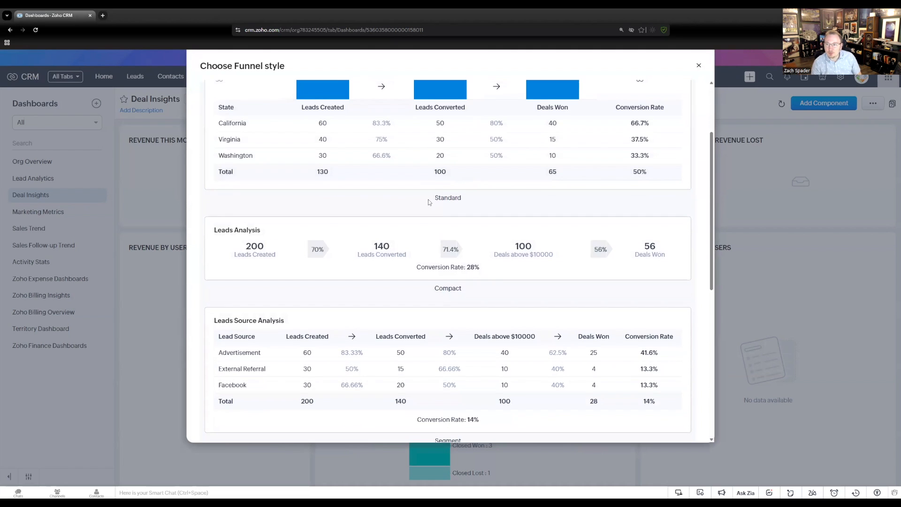
scroll(451, 201, "up", 3)
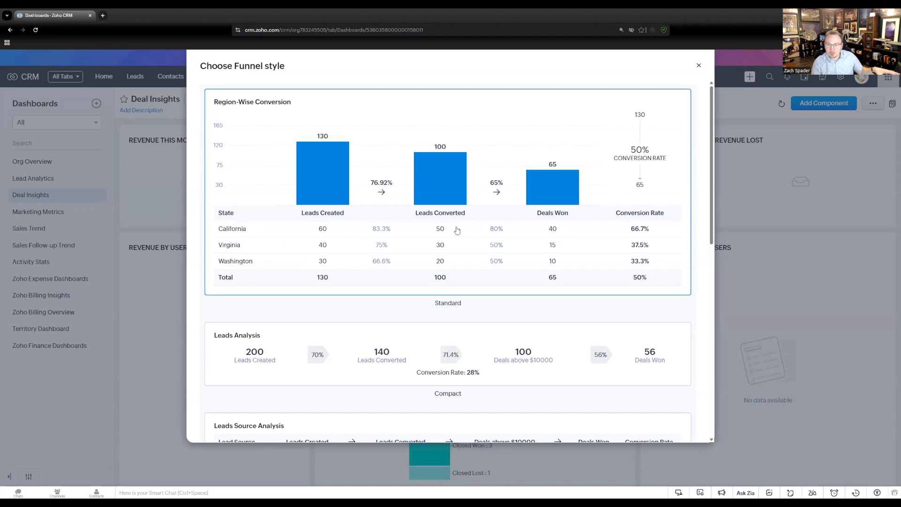
scroll(458, 230, "down", 3)
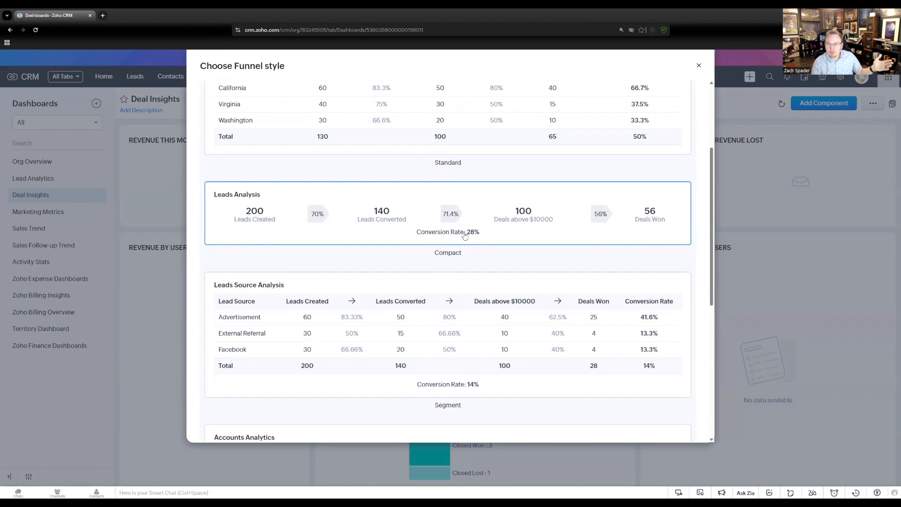
scroll(455, 254, "down", 2)
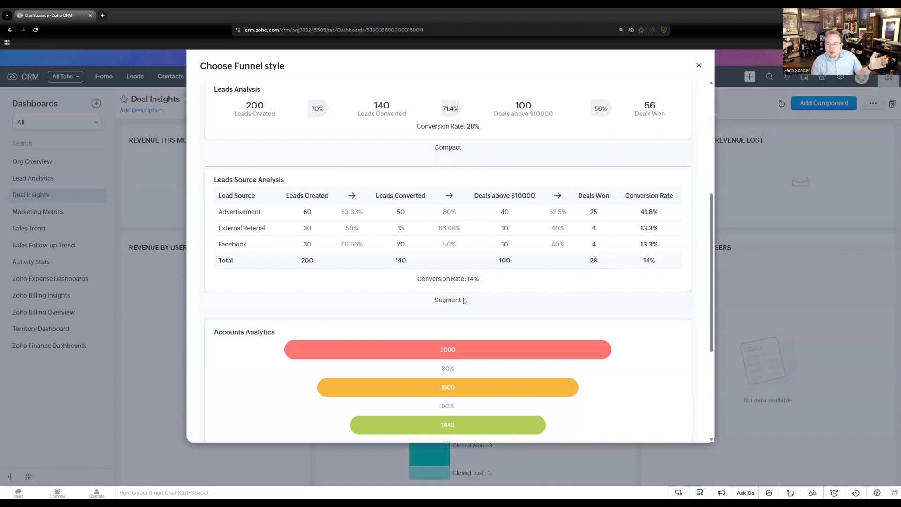
scroll(454, 297, "up", 4)
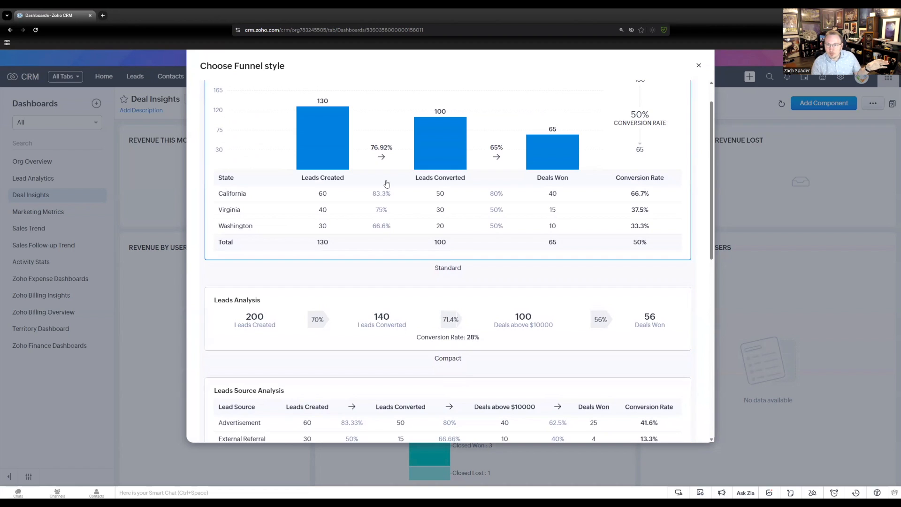
scroll(411, 208, "down", 2)
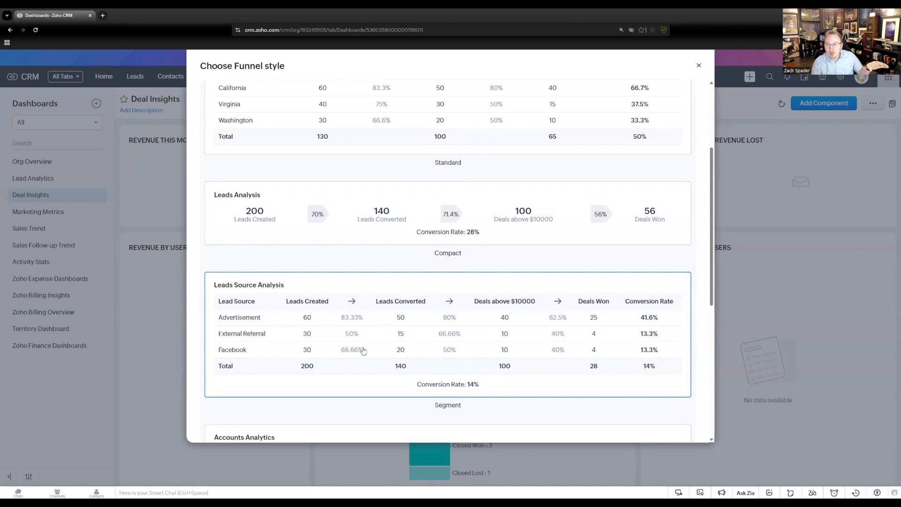
scroll(368, 330, "up", 3)
scroll(368, 330, "down", 4)
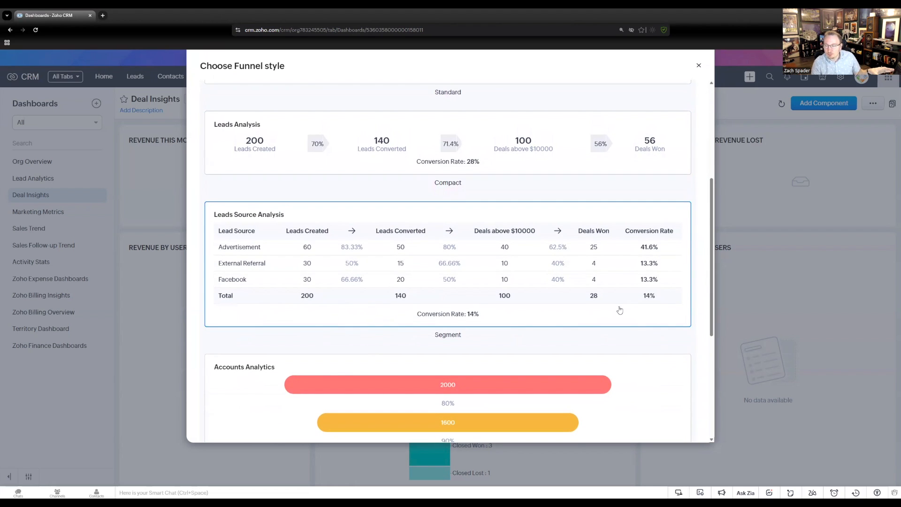
scroll(618, 308, "up", 4)
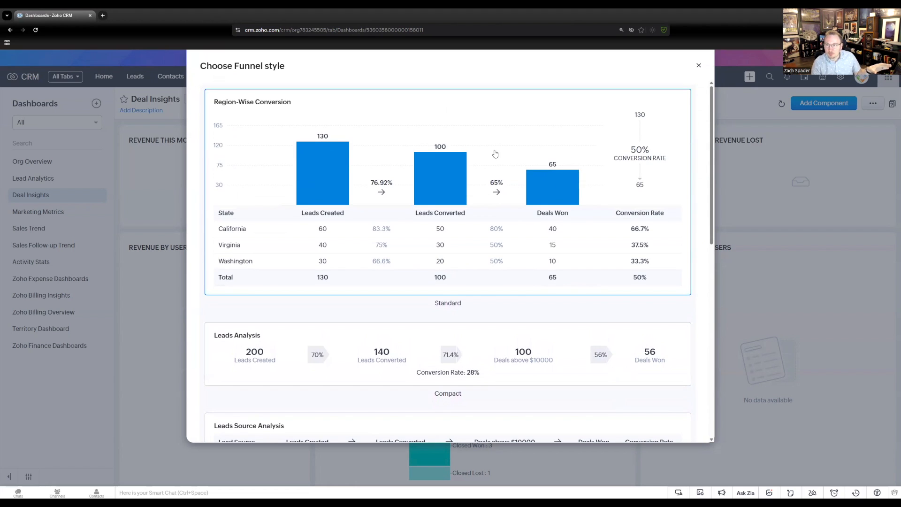
scroll(521, 216, "down", 1)
scroll(521, 215, "down", 6)
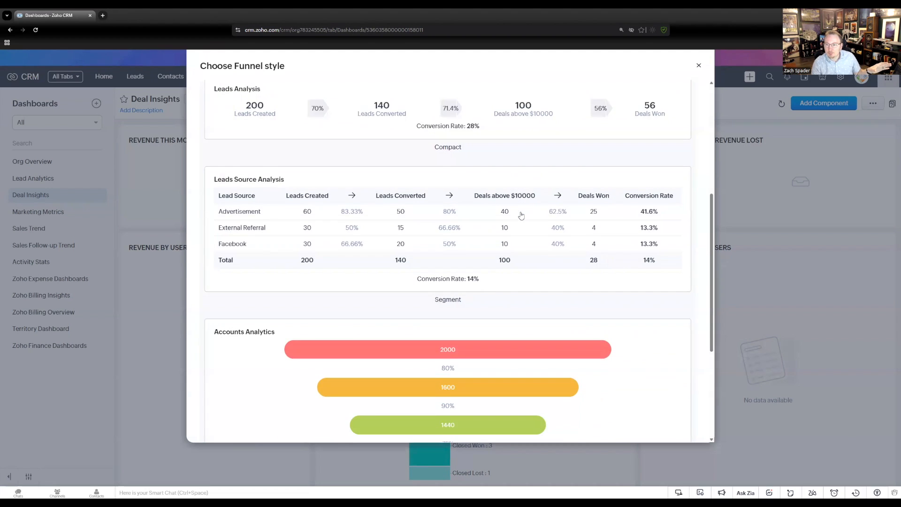
scroll(447, 195, "up", 1)
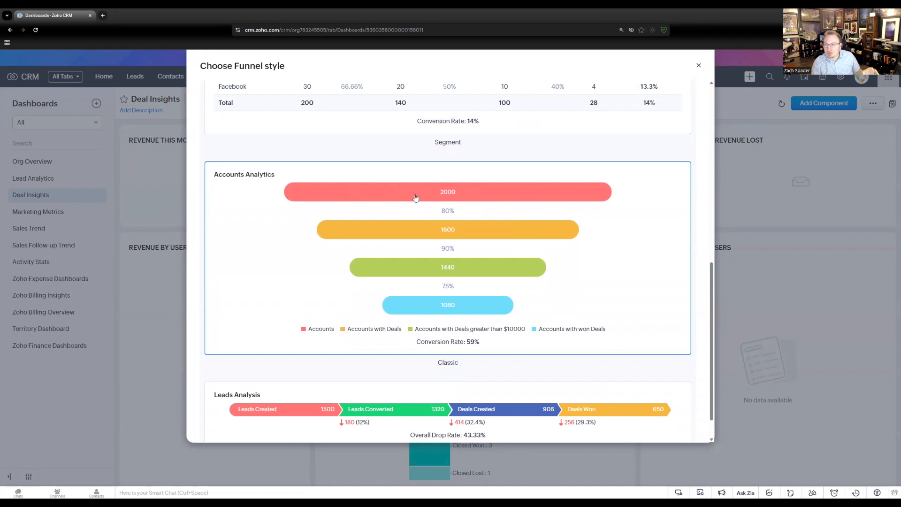
scroll(415, 202, "up", 3)
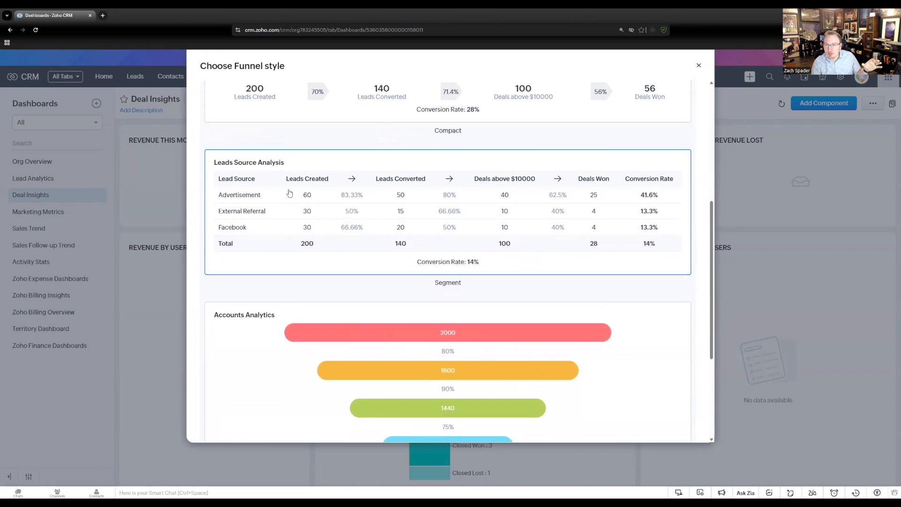
scroll(348, 241, "down", 2)
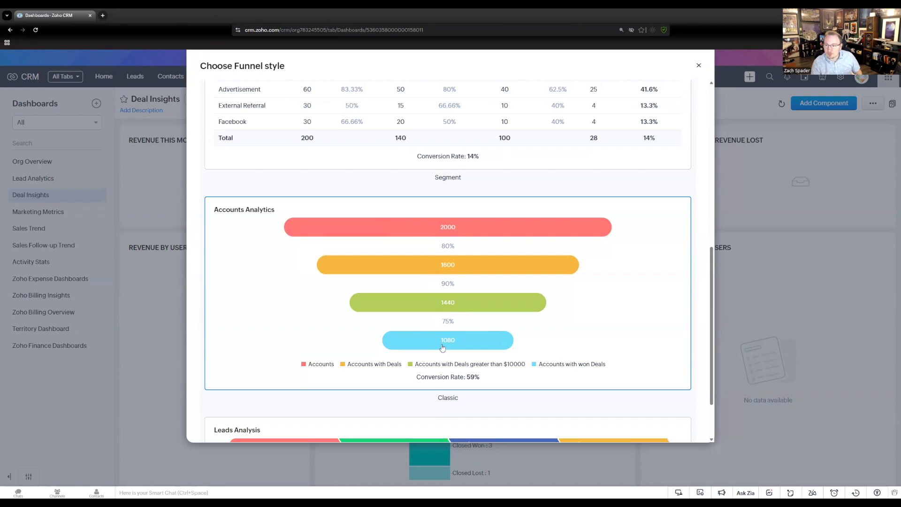
scroll(443, 348, "down", 2)
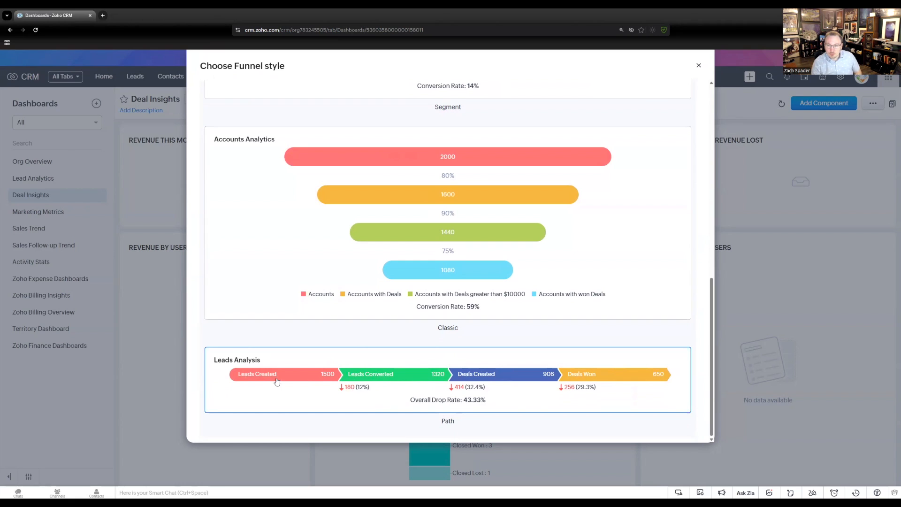
Choose the Path funnel style and name the component "Pipeline Conversion Chart"
left_click(435, 387)
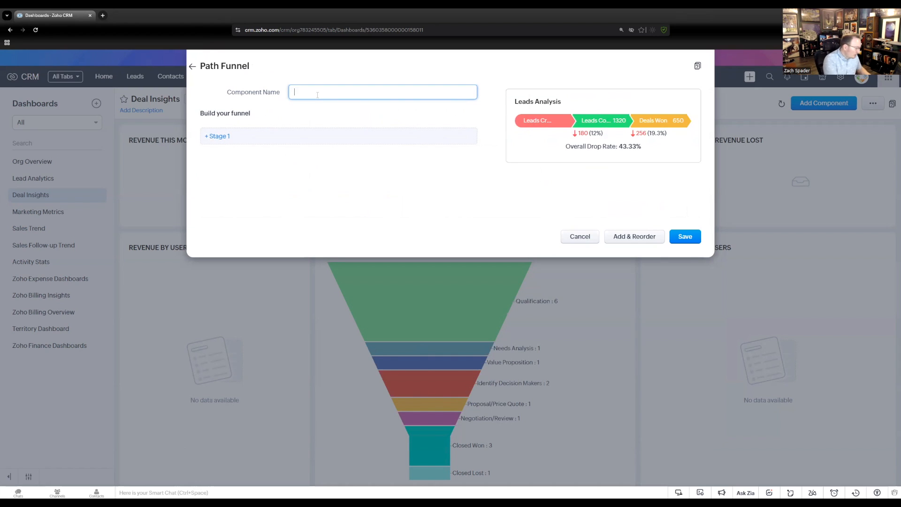
type("Pipel")
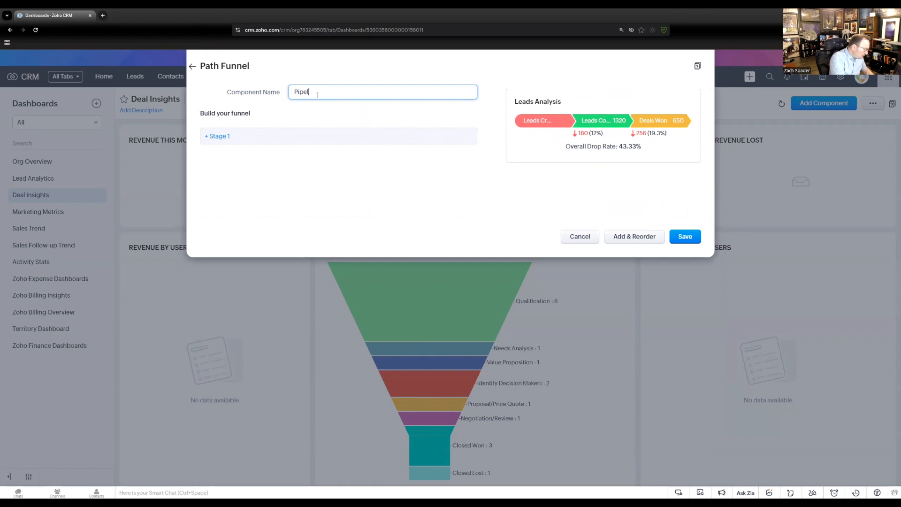
type("ine Conversion Chart")
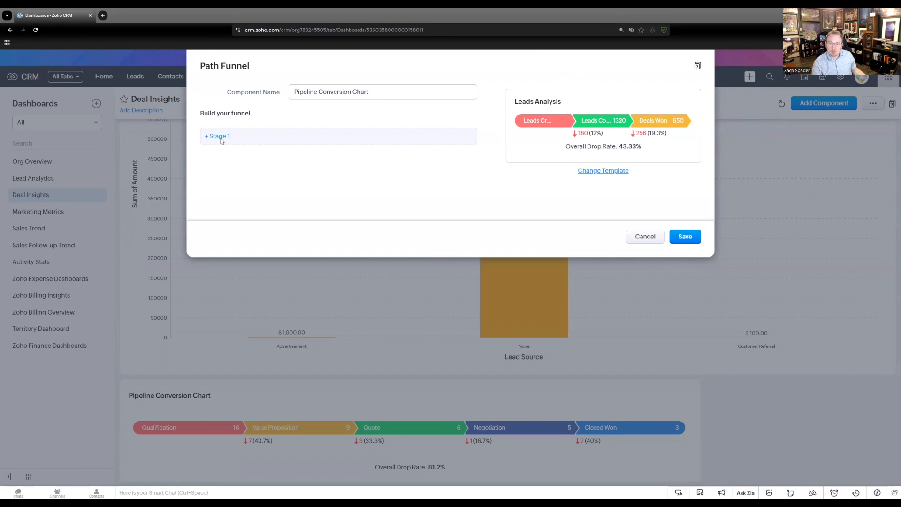
Add the funnel's first stage and set its module to Deals
left_click(221, 138)
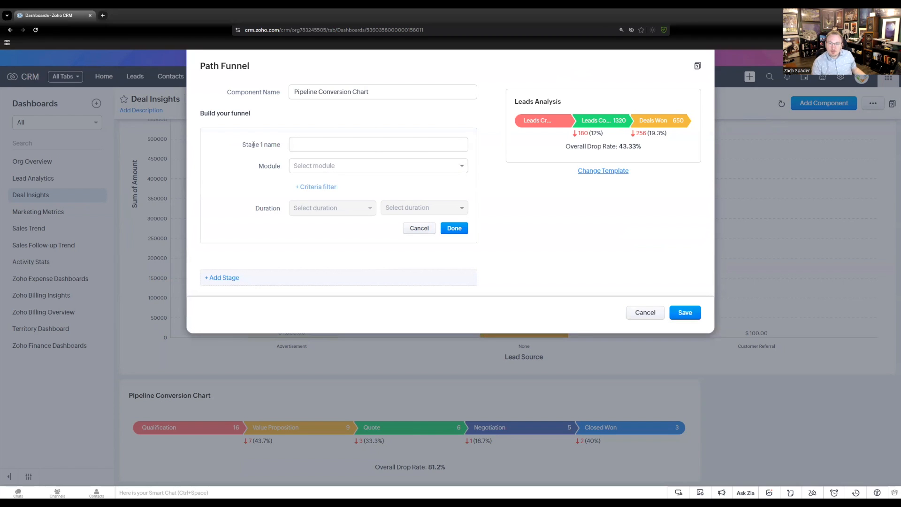
left_click(303, 168)
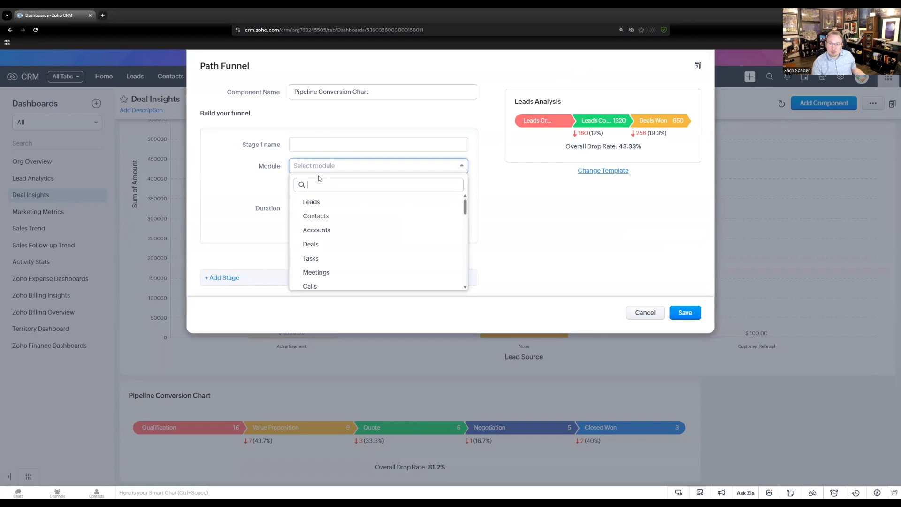
left_click(311, 244)
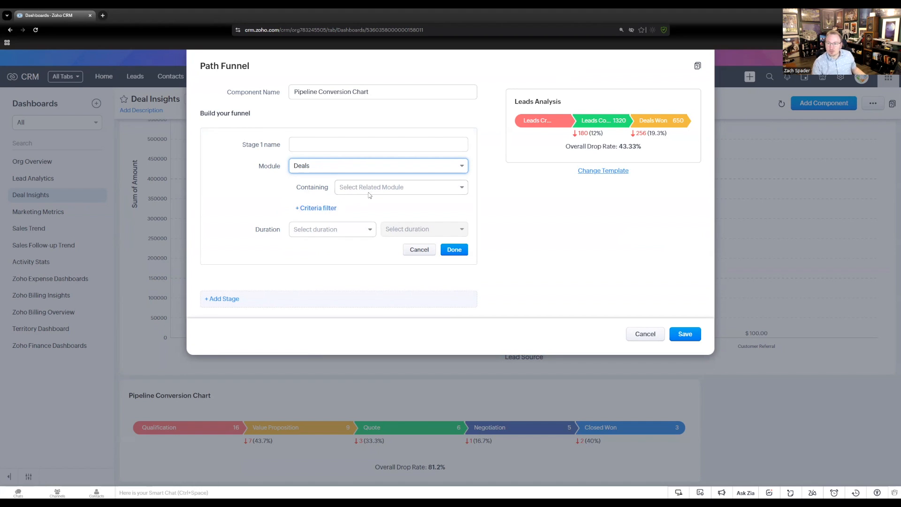
Add a criteria filter to the first stage using the Stage field with the "is" condition
left_click(312, 209)
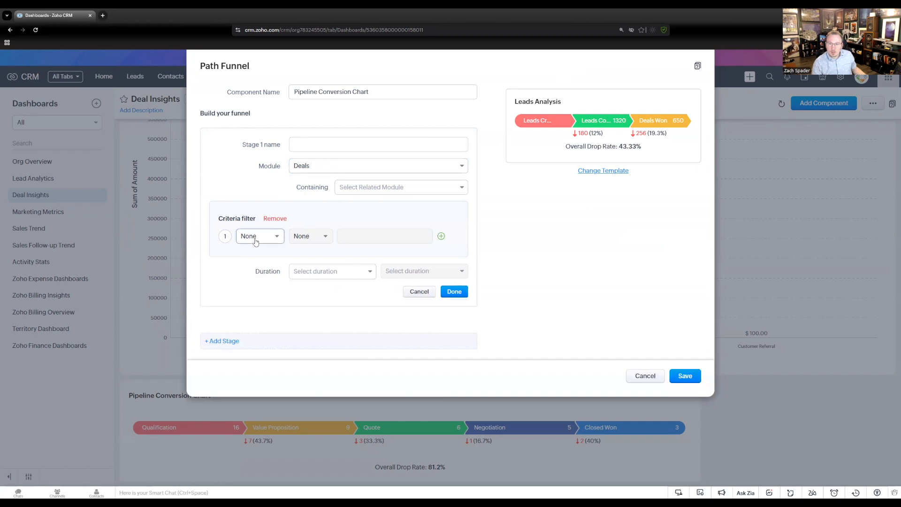
left_click(256, 237)
type("s")
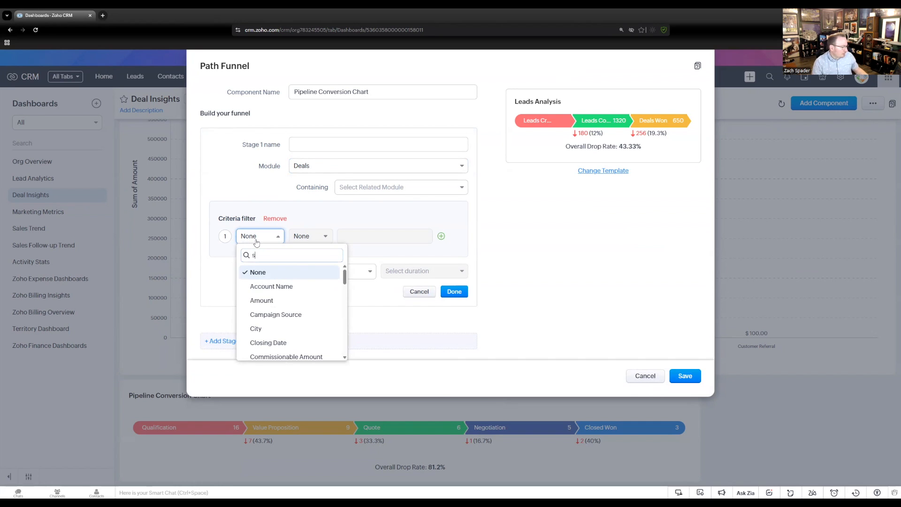
type("tage")
left_click(262, 272)
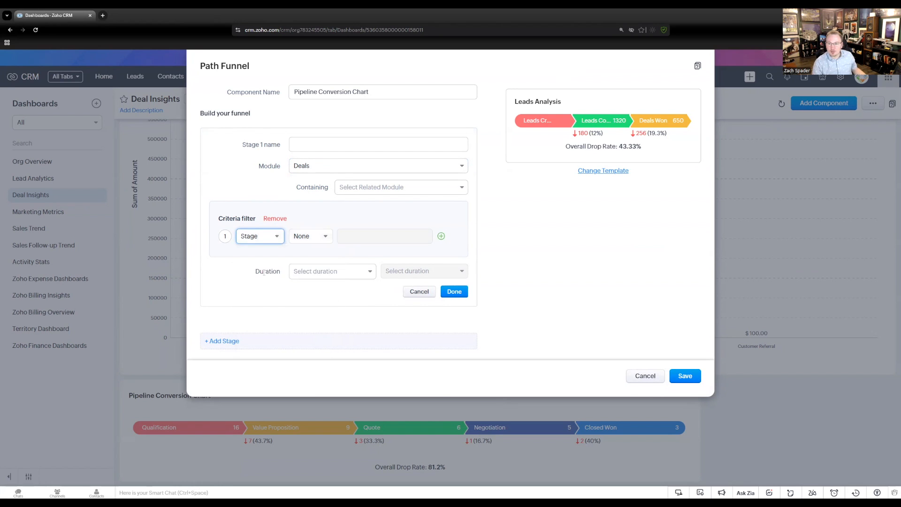
left_click(308, 237)
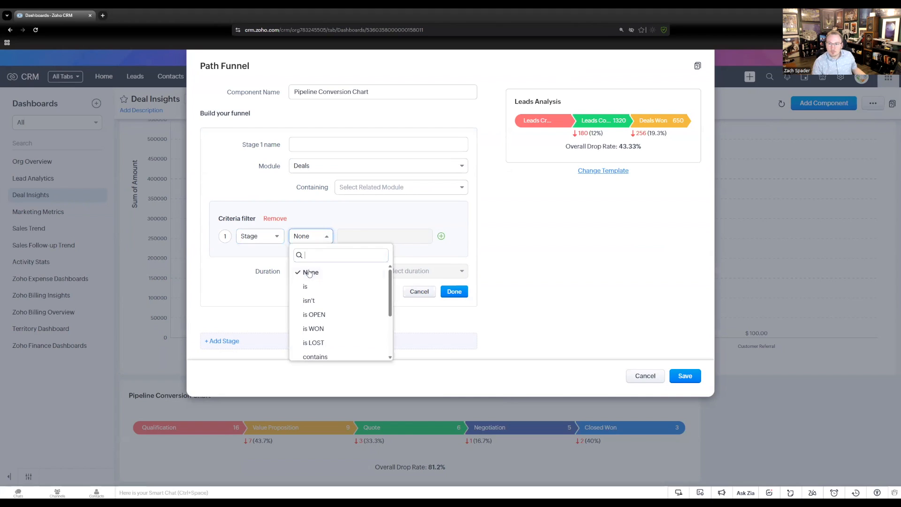
left_click(311, 286)
Include every available deal stage in the filter's values, from Qualification and Needs Analysis through Closed-Lost to Competition and Contract Sent
left_click(362, 237)
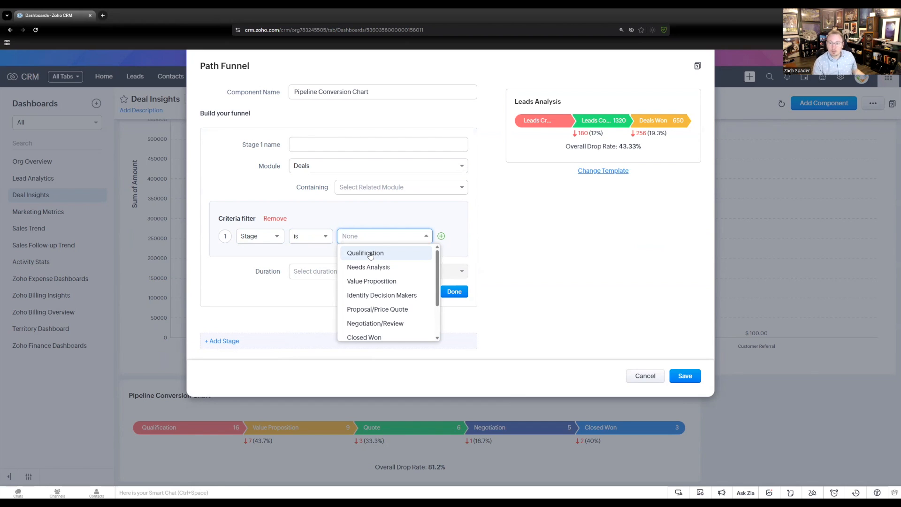
left_click(376, 254)
left_click(376, 266)
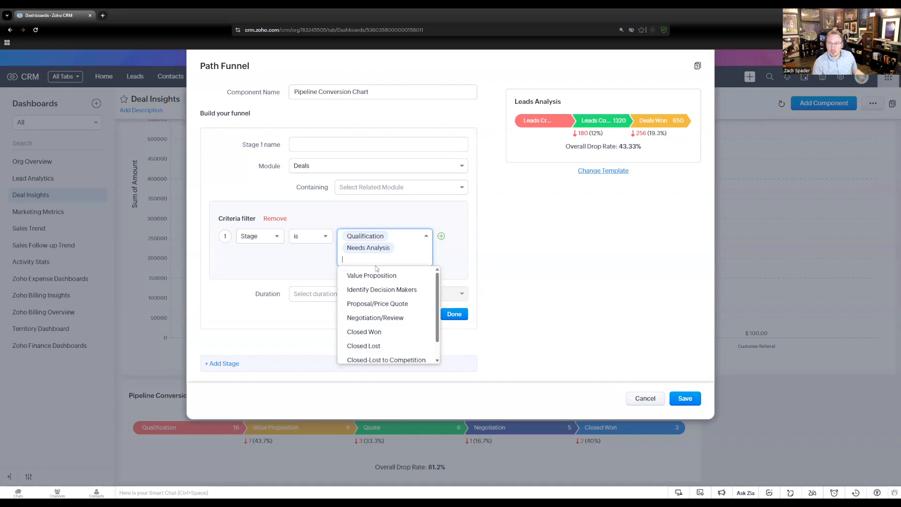
left_click(376, 278)
left_click(376, 289)
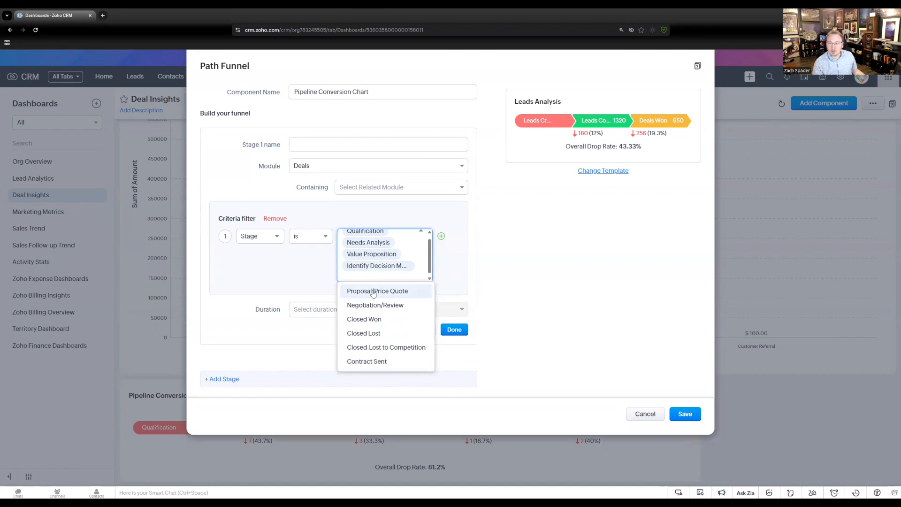
left_click(375, 292)
left_click(375, 295)
left_click(375, 294)
left_click(374, 295)
left_click(374, 294)
left_click(373, 293)
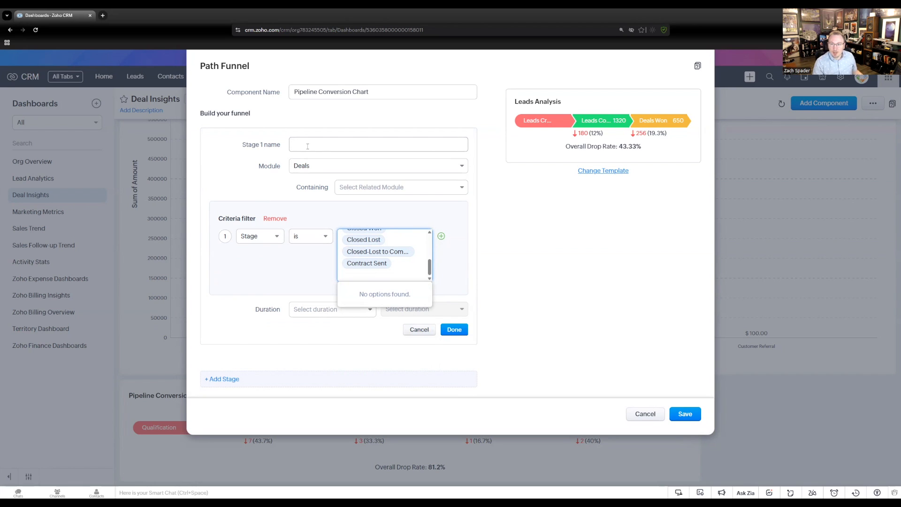
Check the start of the selected stage values and name the funnel's first stage "Qualification"
scroll(393, 271, "up", 5)
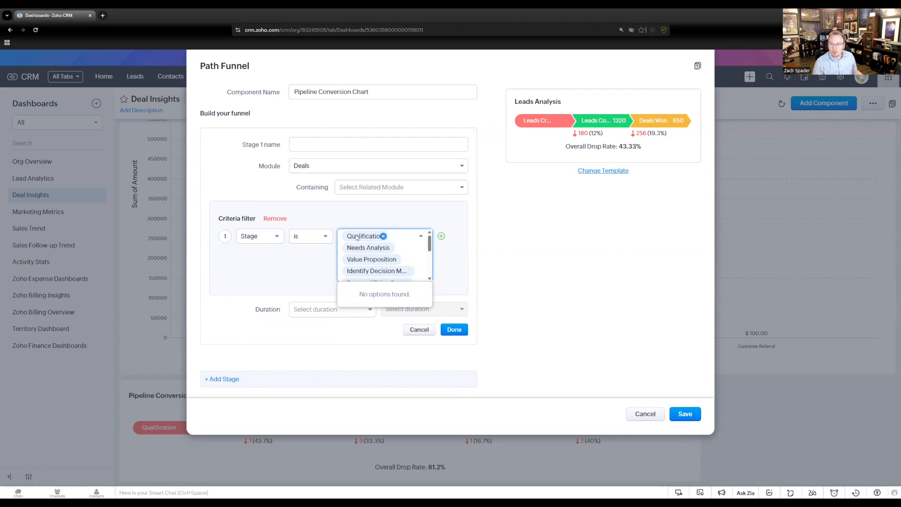
left_click(311, 145)
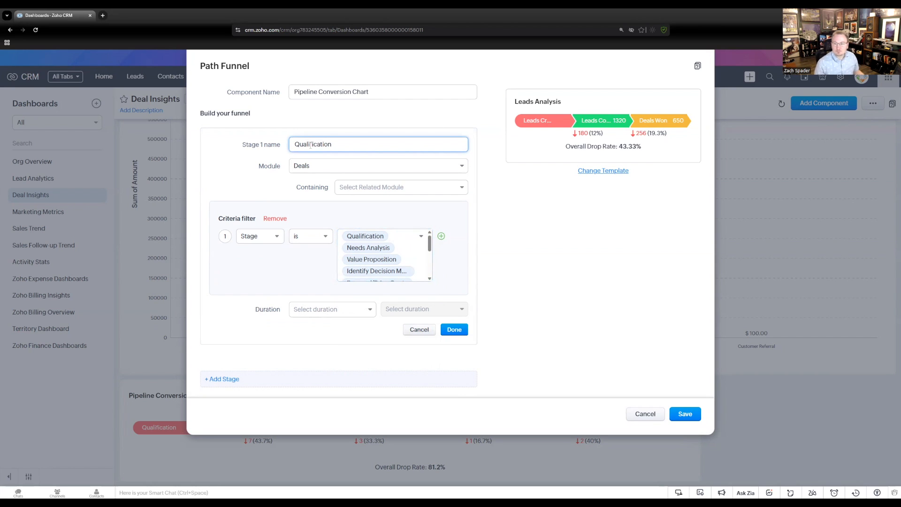
Set the Qualification stage's duration to Created Time within the last 9999 months and finish the stage
left_click(336, 310)
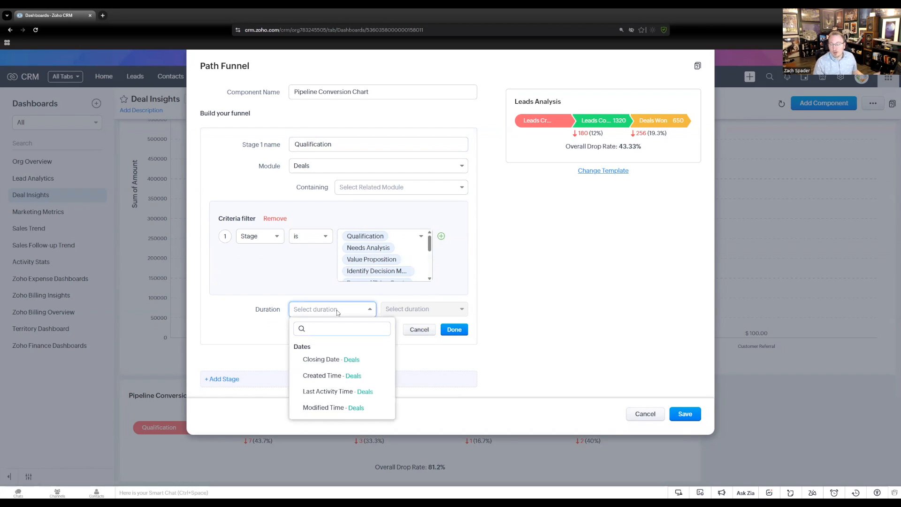
left_click(324, 375)
left_click(439, 310)
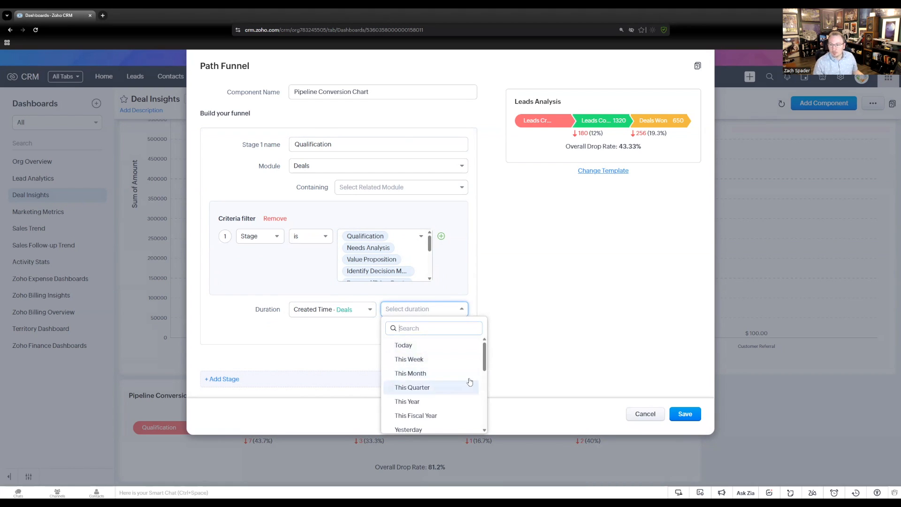
mouse_move(485, 362)
left_mouse_down()
mouse_move(485, 390)
mouse_move(482, 349)
left_mouse_up()
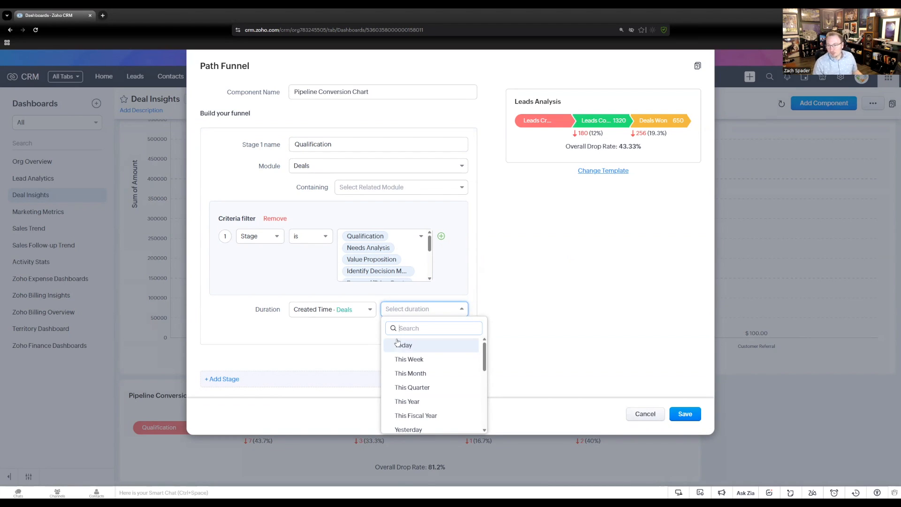
scroll(459, 380, "down", 5)
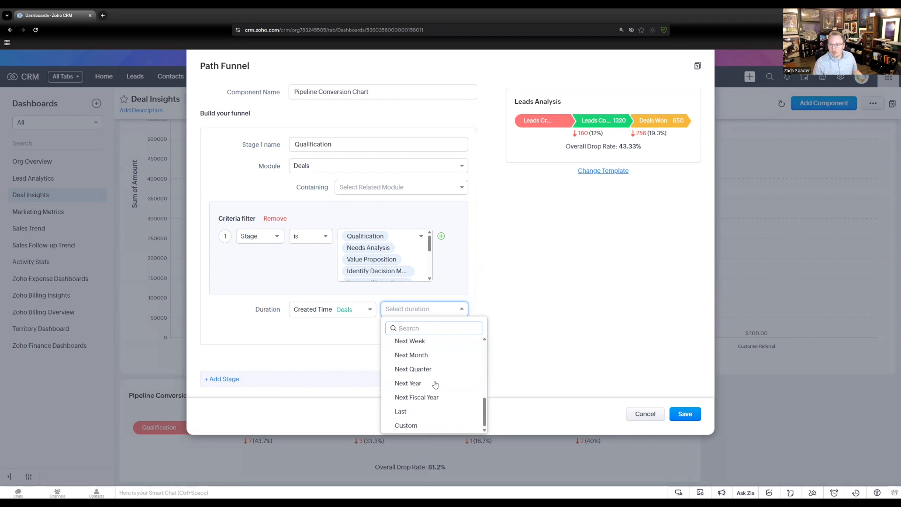
left_click(410, 410)
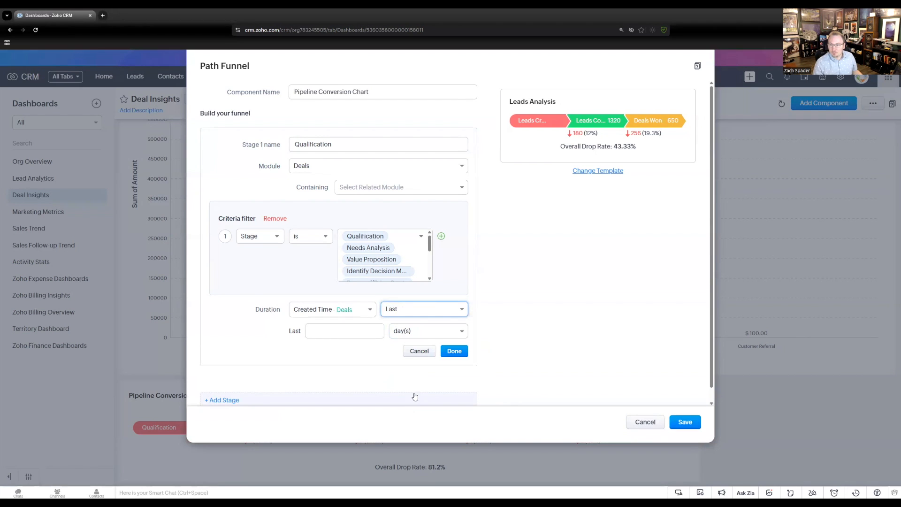
left_click(419, 333)
left_click(420, 378)
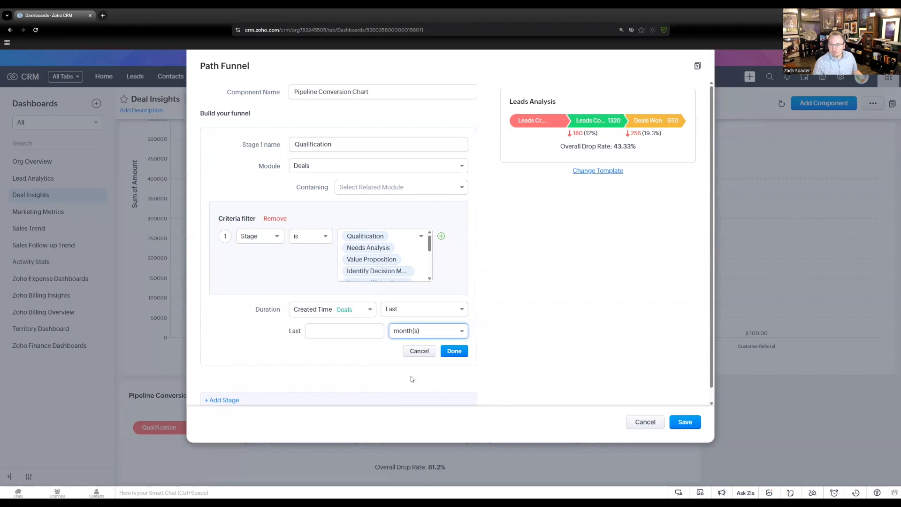
left_click(352, 334)
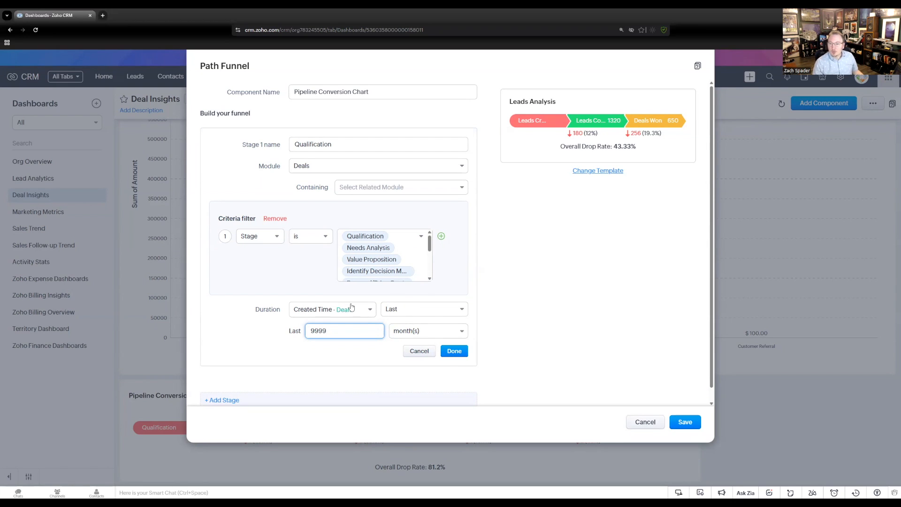
left_click(454, 352)
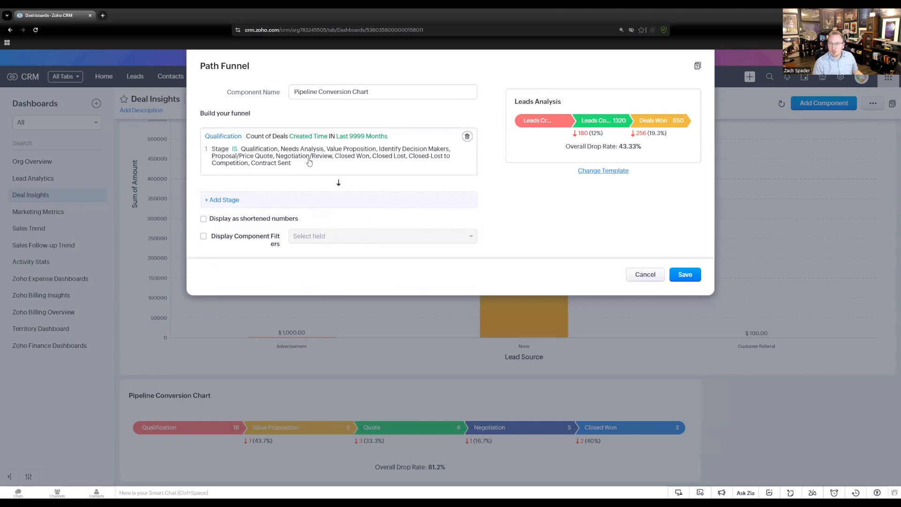
Add a second funnel stage with a criteria filter using the Stage field and the "is" condition
left_click(223, 200)
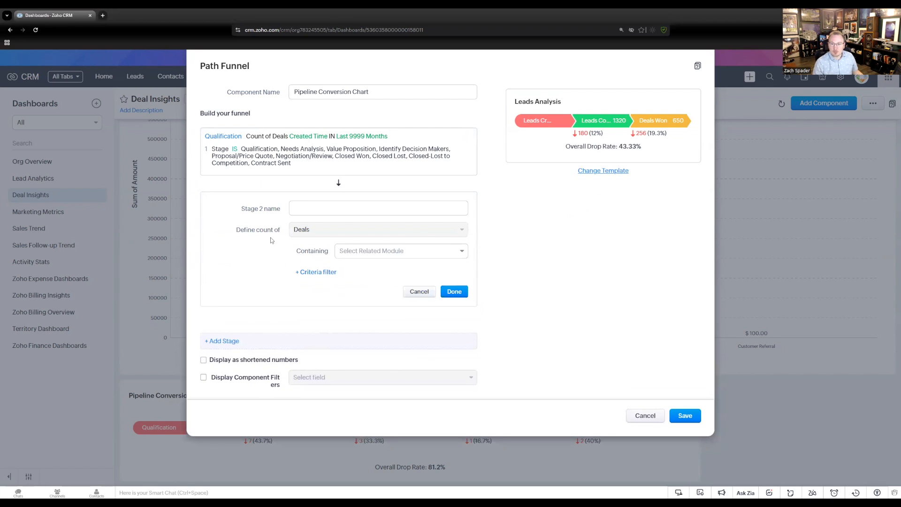
left_click(316, 273)
left_click(261, 300)
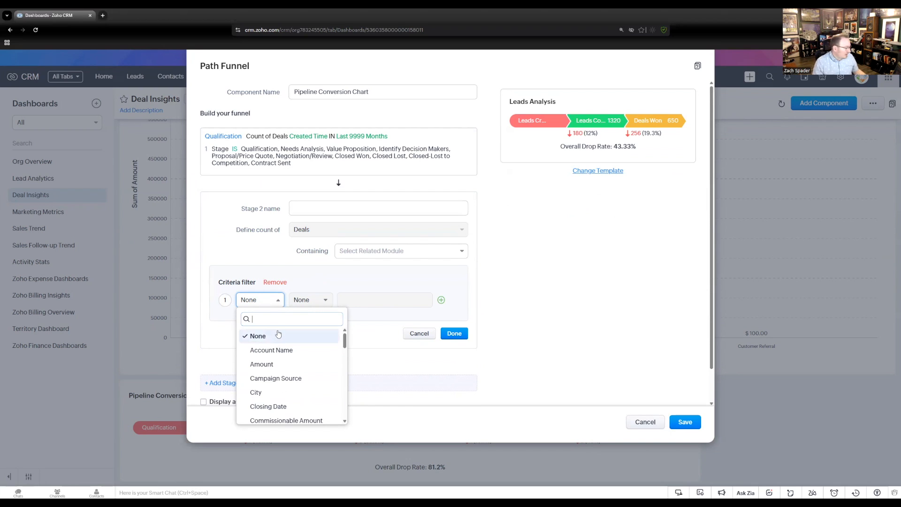
type("stage")
left_click(261, 336)
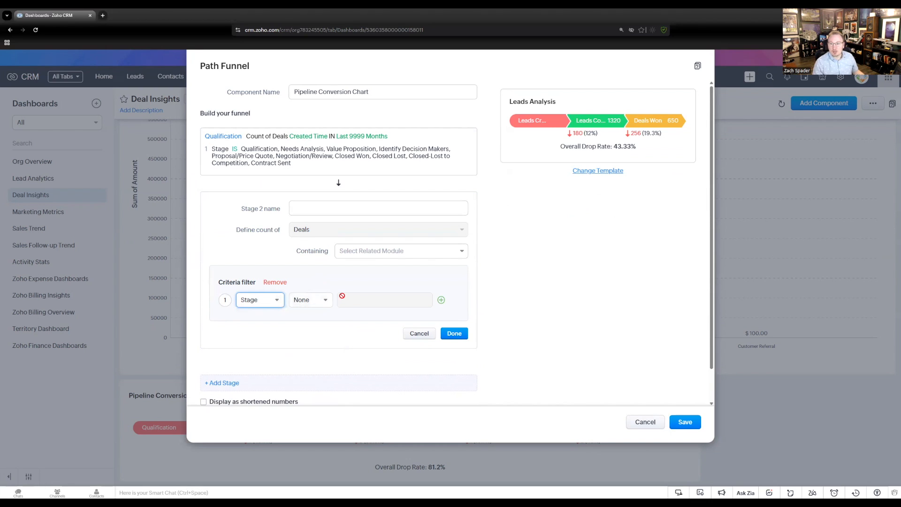
left_click(317, 303)
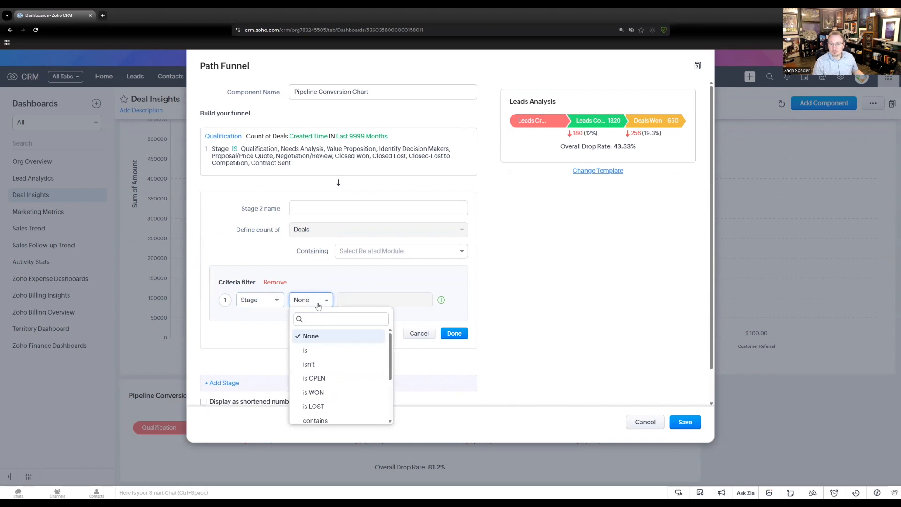
left_click(307, 350)
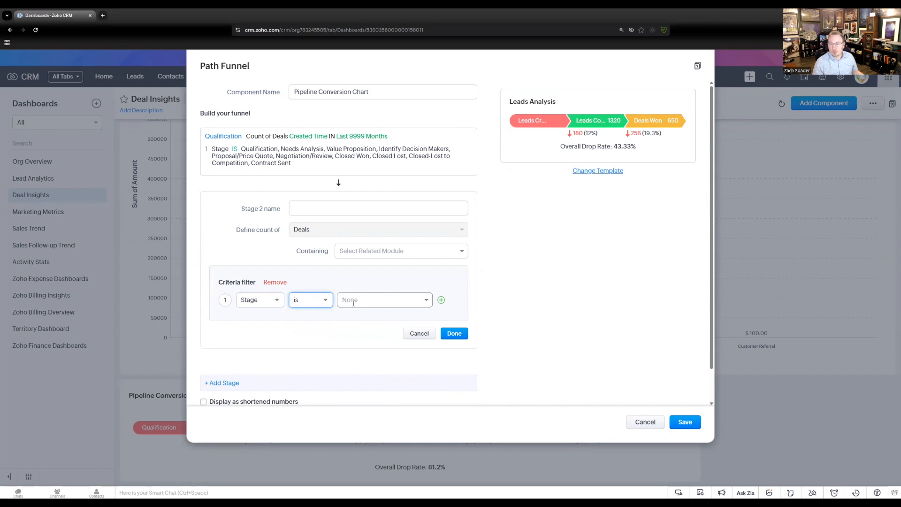
Include every deal stage except Qualification and Needs Analysis in the second stage's filter, from Value Proposition through Closed-Lost to Competition and Contract Sent
left_click(354, 301)
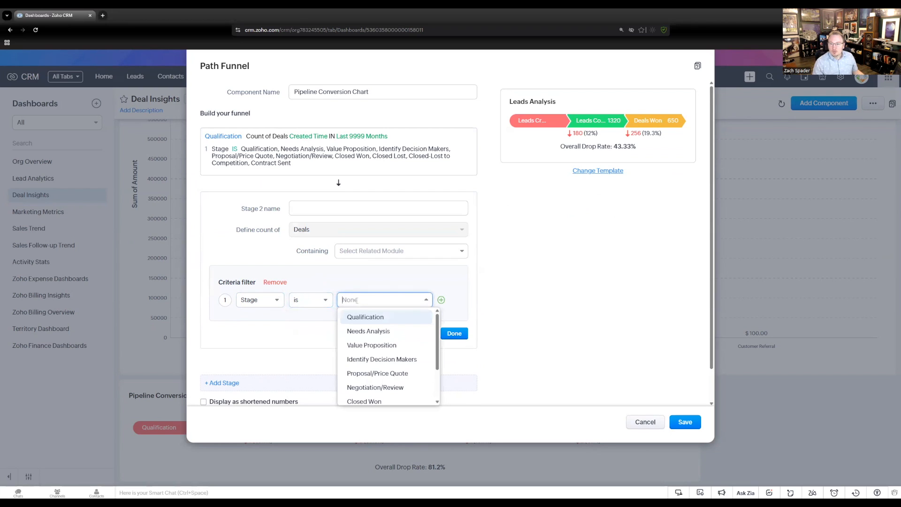
left_click(376, 345)
left_click(377, 357)
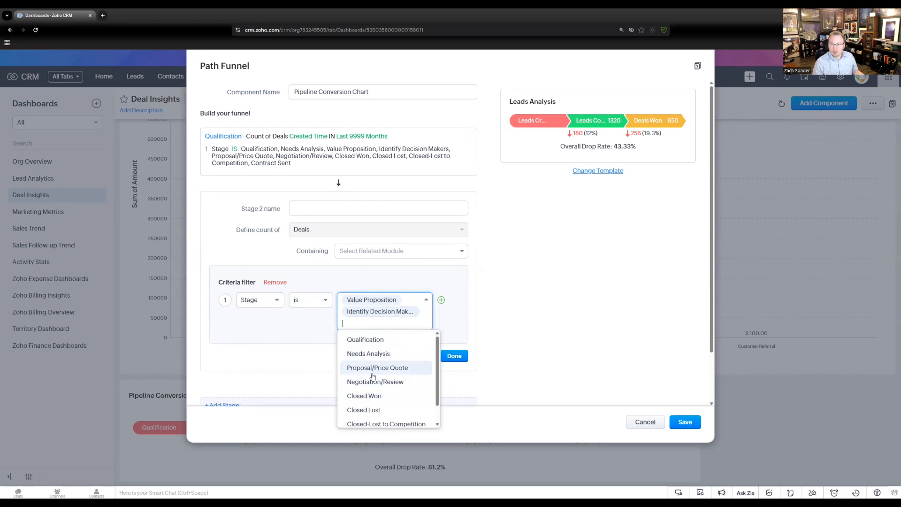
left_click(373, 371)
left_click(371, 384)
left_click(372, 384)
left_click(372, 384)
left_click(373, 384)
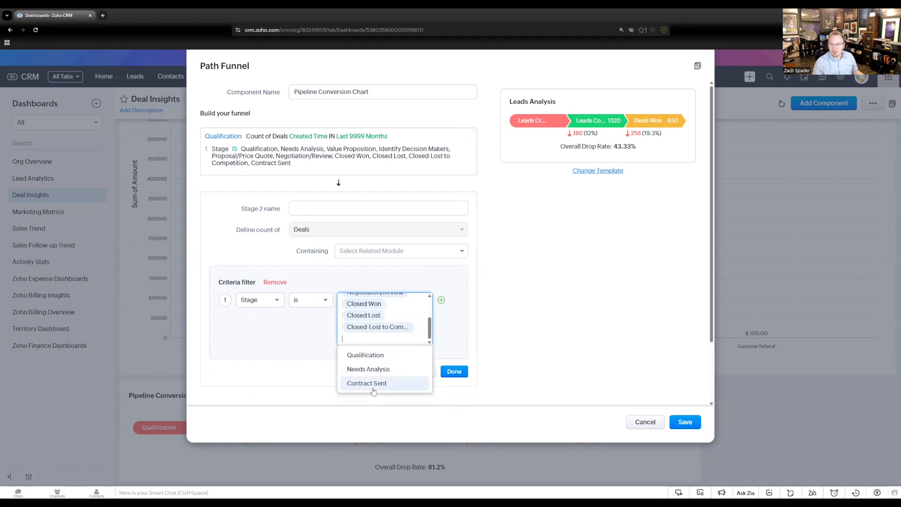
left_click(374, 385)
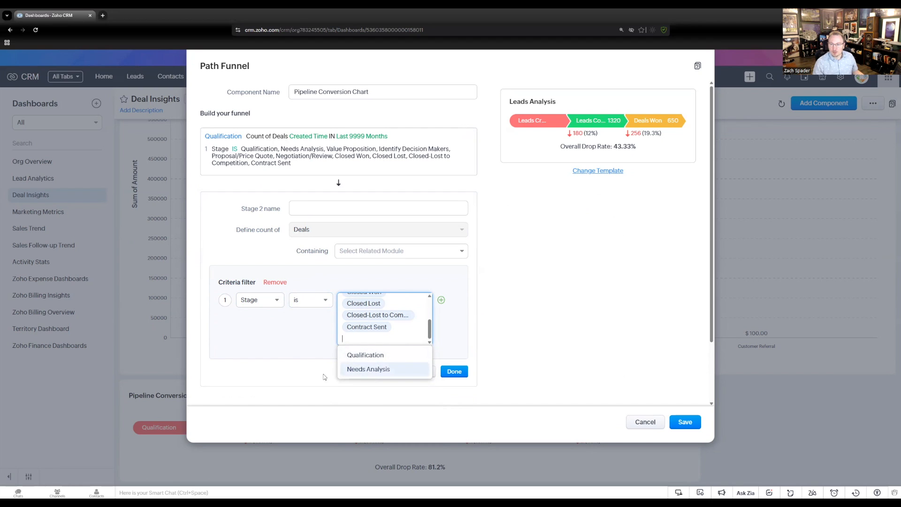
left_click(390, 336)
scroll(389, 336, "up", 3)
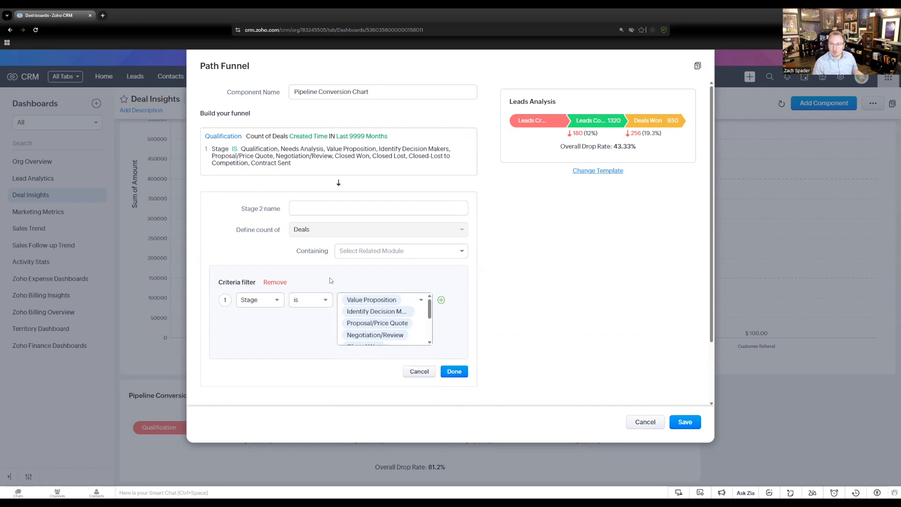
Name the second funnel stage "Value Proposition" and finish it
left_click(322, 205)
type("Value Proposition")
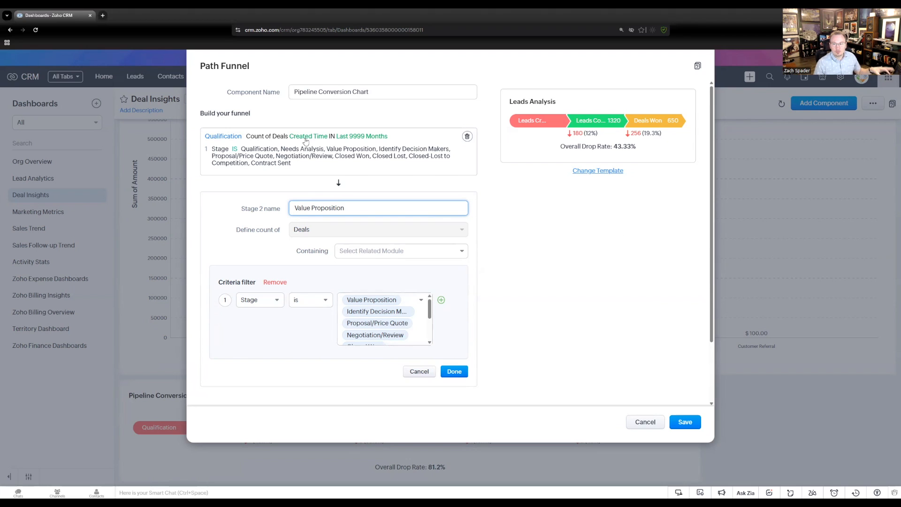
left_click(454, 372)
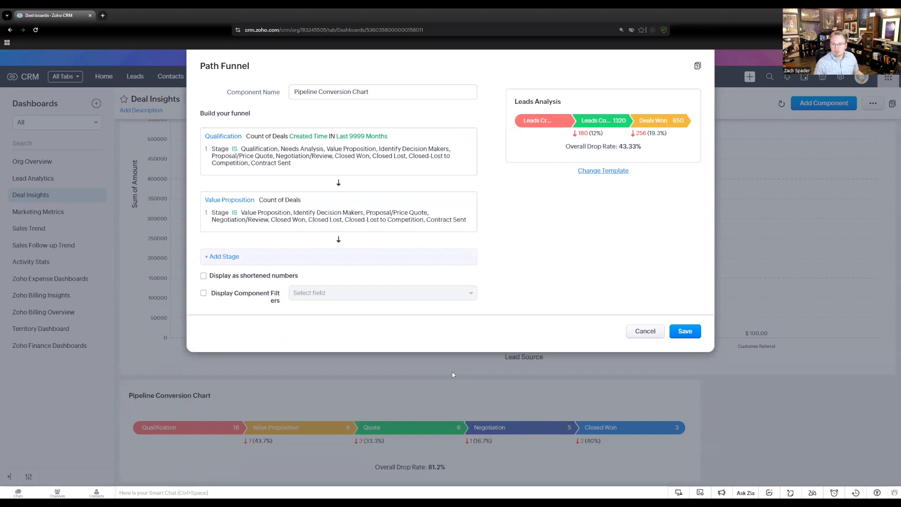
Add a third funnel stage with a criteria filter using the Stage field and the "is" condition
left_click(225, 256)
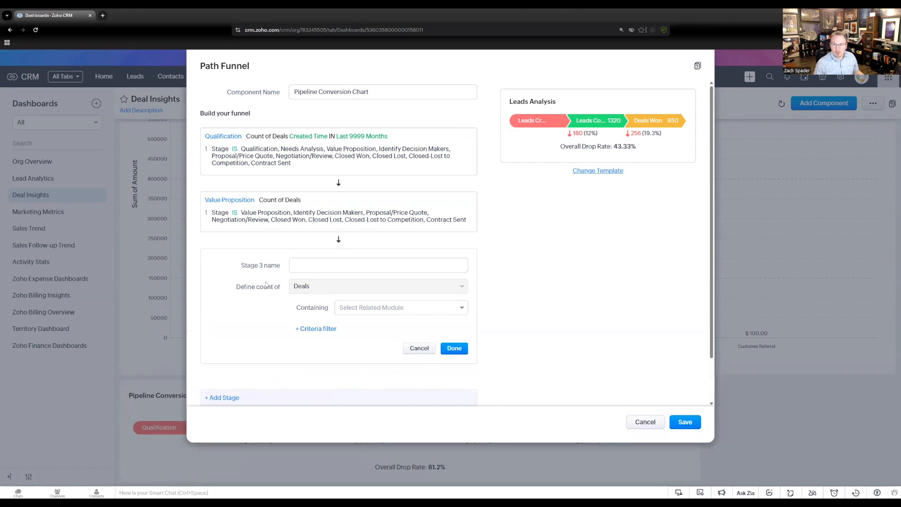
left_click(313, 328)
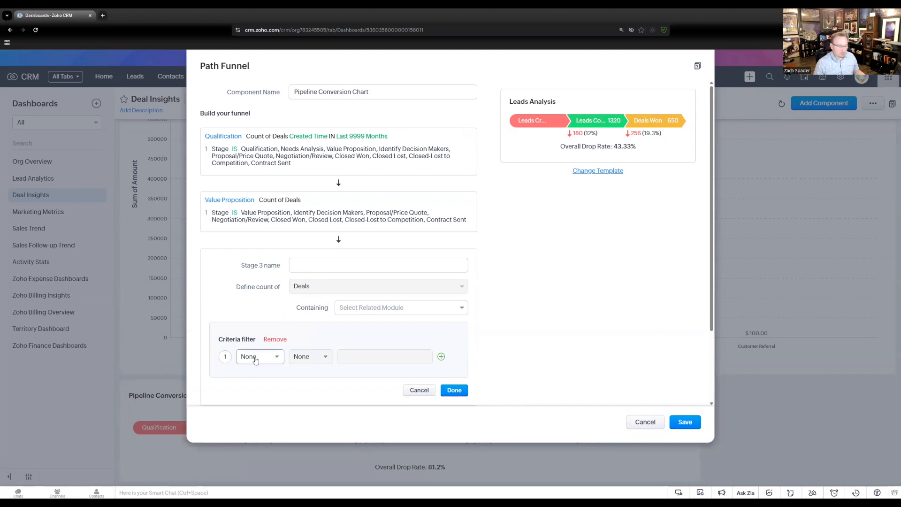
left_click(256, 359)
type("stage")
left_click(283, 394)
left_click(327, 359)
left_click(303, 404)
Include Proposal/Price Quote, Negotiation/Review, Closed Won, Closed Lost, Closed-Lost to Competition and Contract Sent in the third stage's filter values
left_click(373, 358)
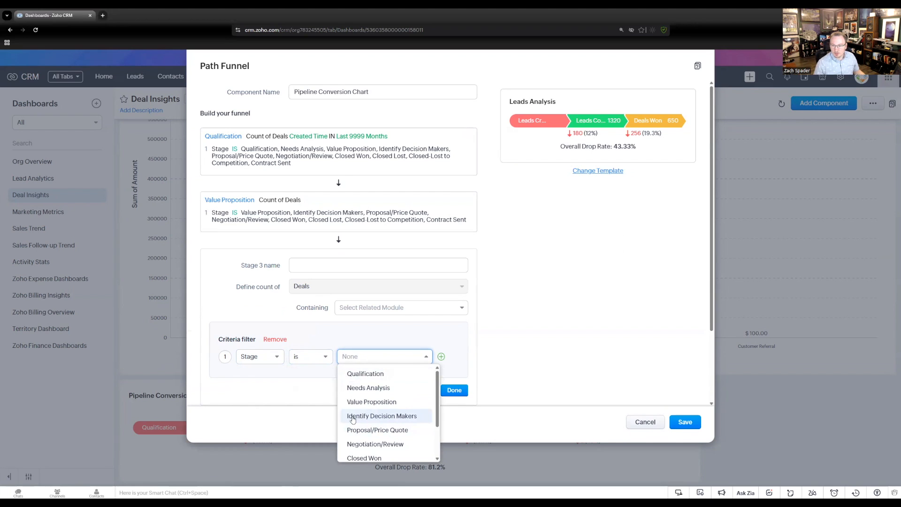
left_click(381, 431)
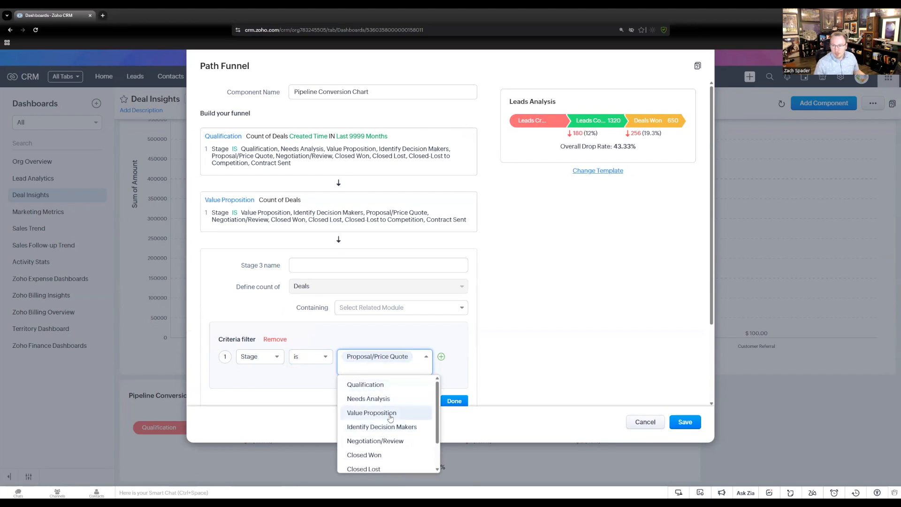
left_click(374, 441)
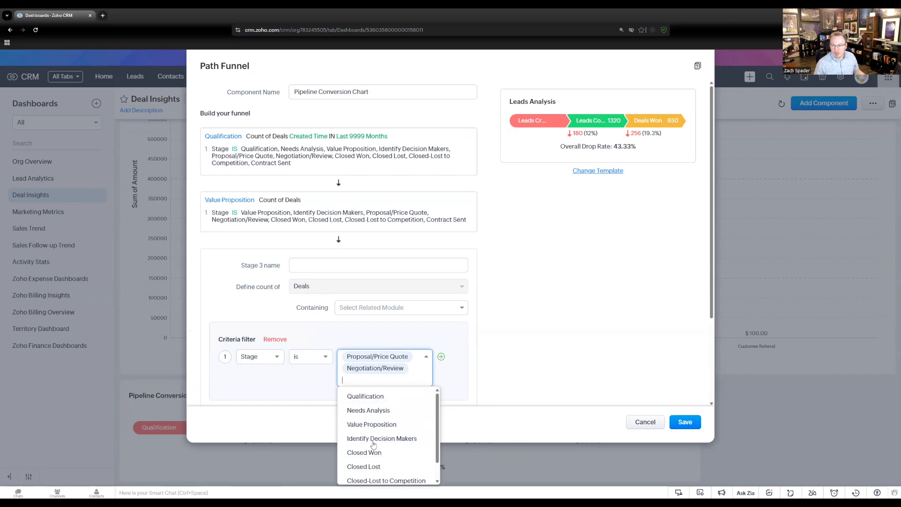
left_click(375, 454)
left_click(372, 465)
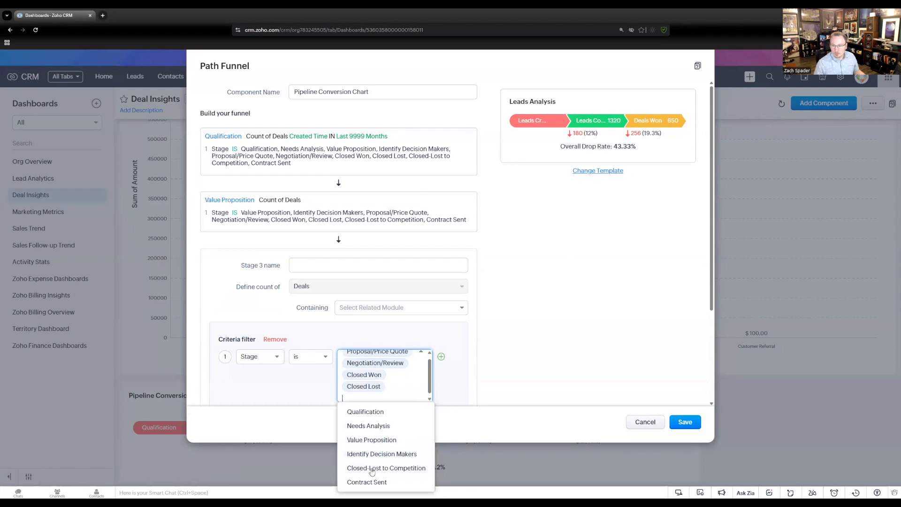
left_click(372, 467)
left_click(372, 467)
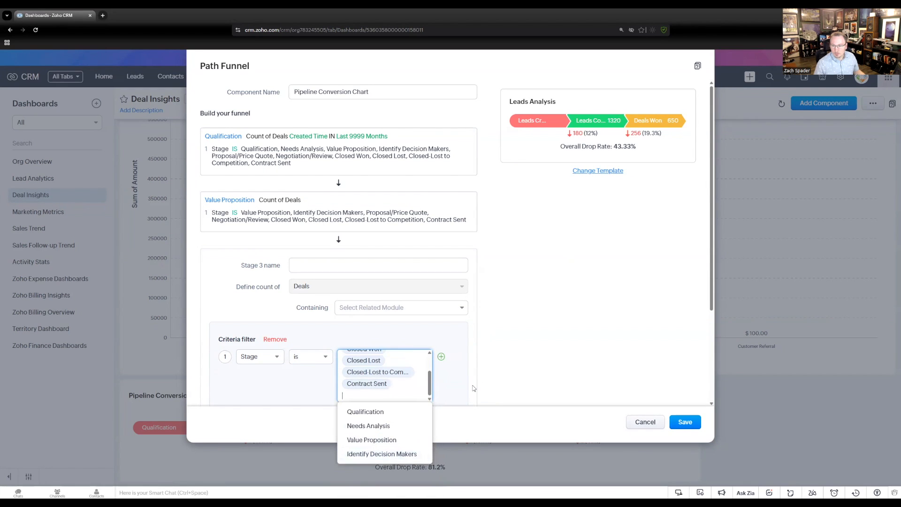
left_click(462, 397)
Name the third funnel stage "Quote" and finish it
scroll(460, 378, "down", 3)
scroll(417, 228, "up", 3)
left_click(319, 138)
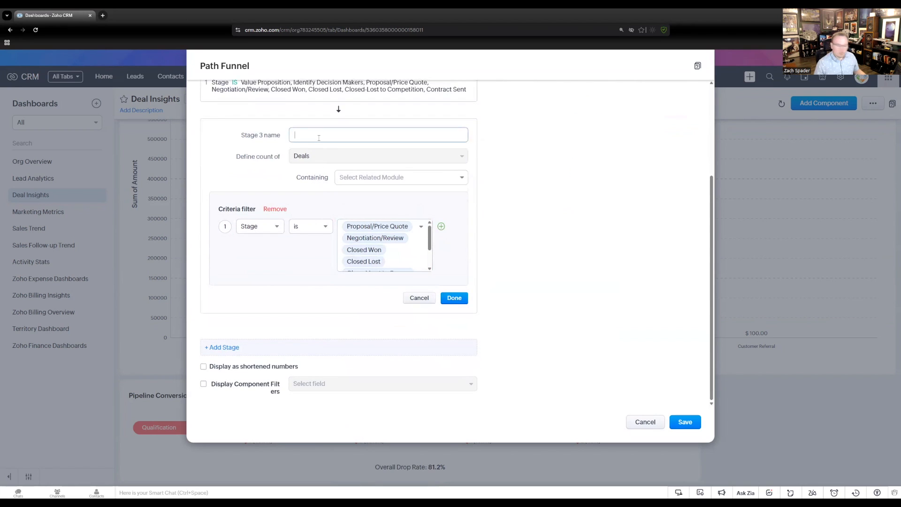
type("Quote")
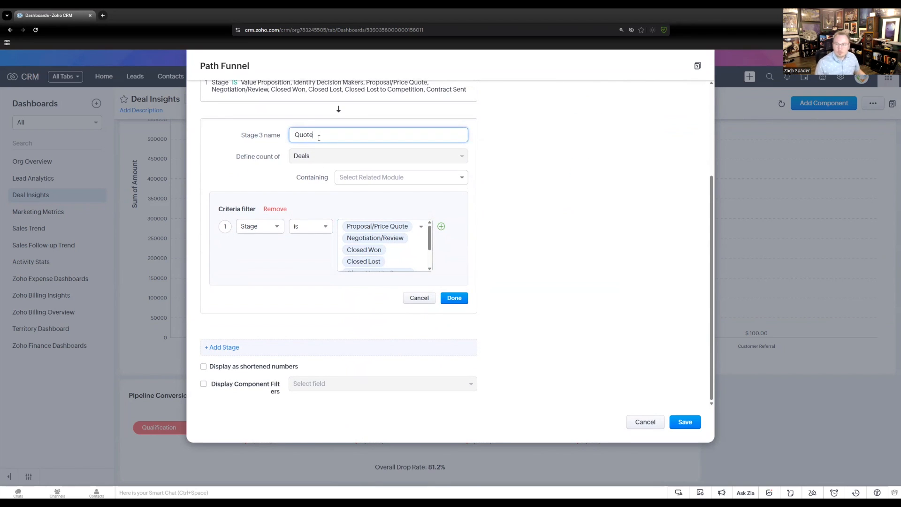
left_click(454, 300)
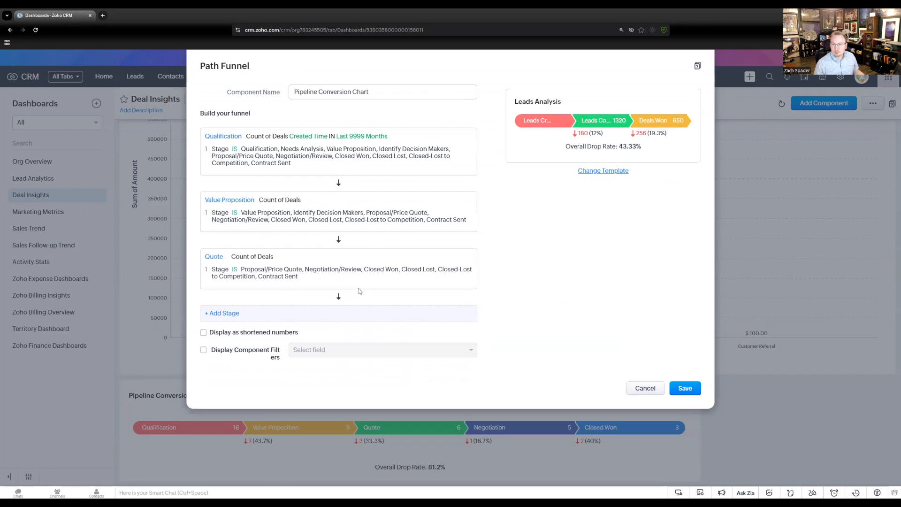
Add a fourth funnel stage with a criteria filter using the Stage field and the "is" condition
left_click(228, 313)
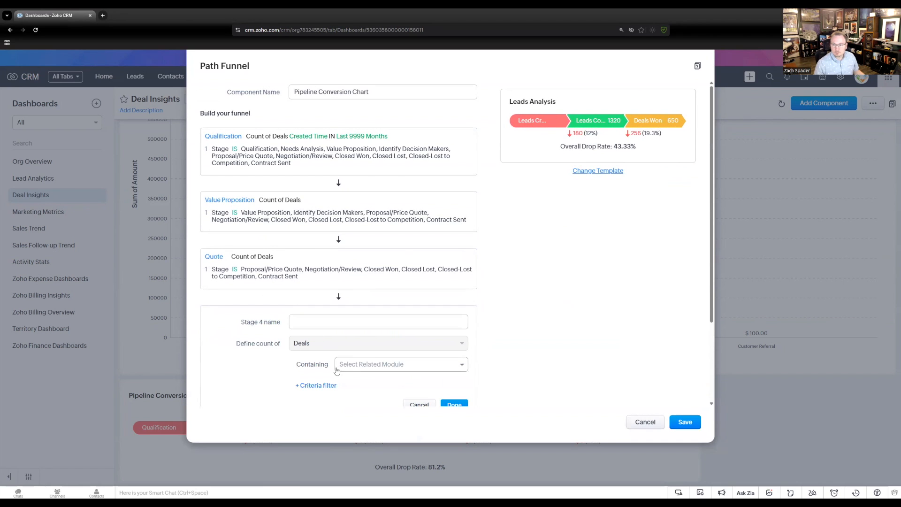
scroll(316, 364, "down", 3)
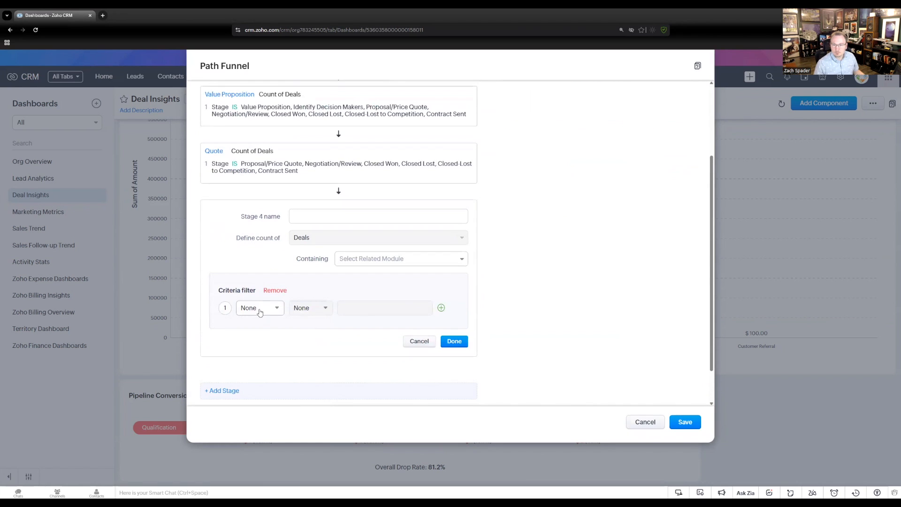
left_click(260, 309)
type("stage")
left_click(278, 346)
left_click(303, 312)
left_click(307, 358)
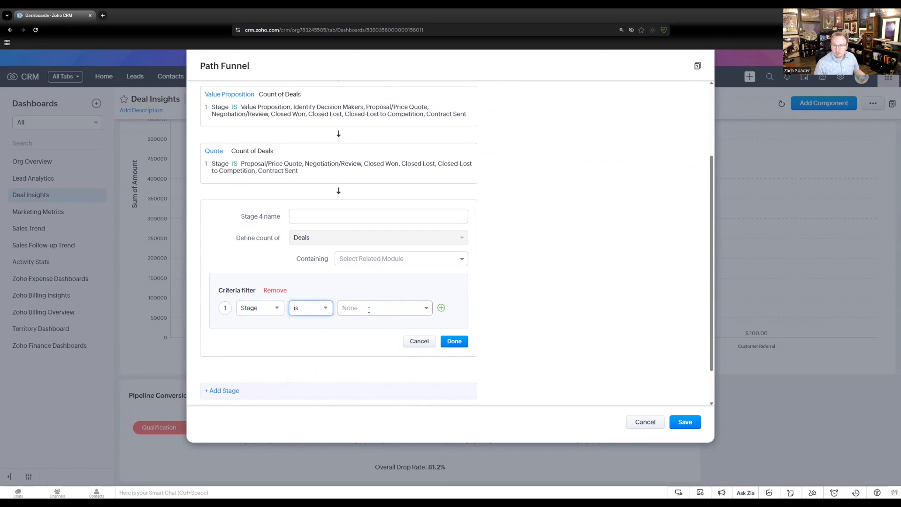
Include Negotiation/Review, Closed Won, Closed Lost, Closed-Lost to Competition and Contract Sent in the fourth stage's filter values
left_click(377, 308)
scroll(378, 360, "down", 2)
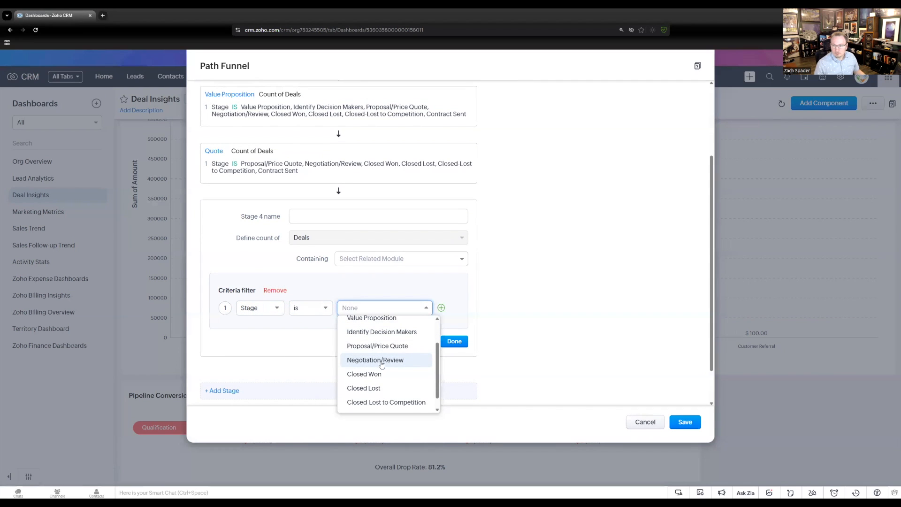
left_click(379, 360)
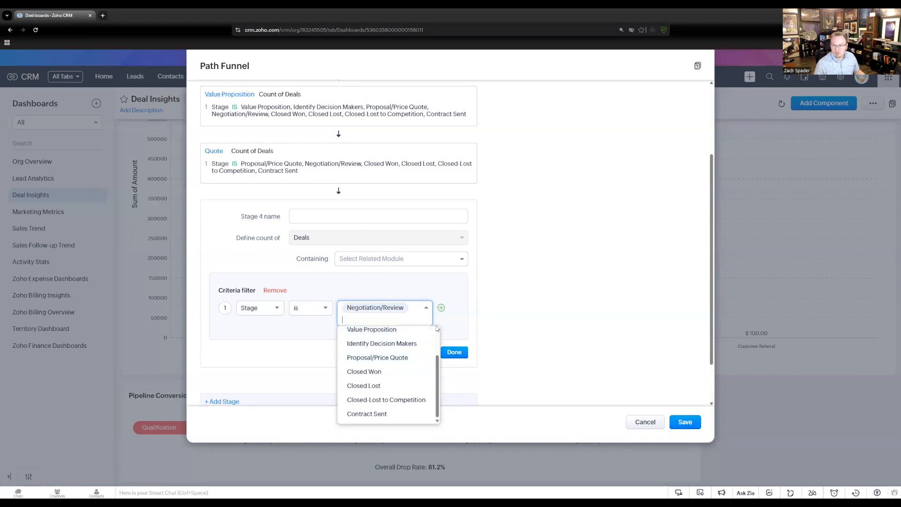
left_click(368, 372)
left_click(371, 398)
left_click(373, 419)
left_click(370, 432)
left_click(475, 336)
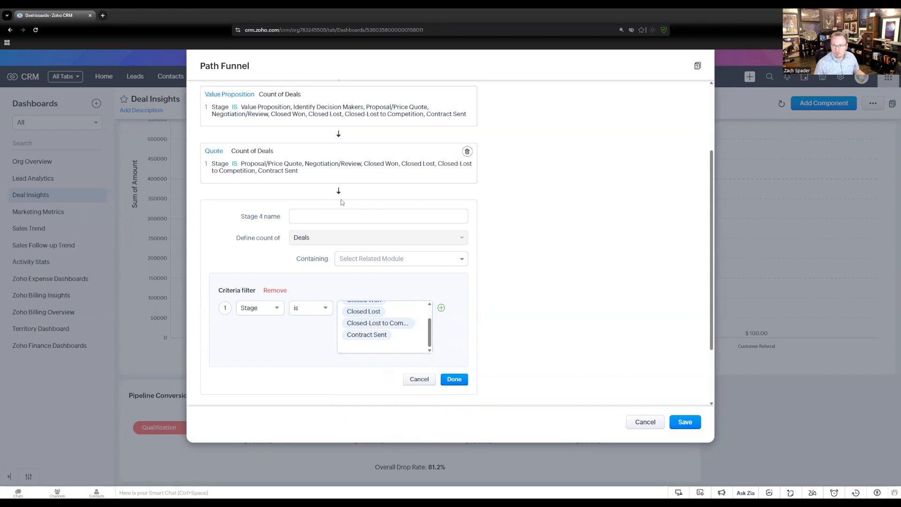
Name the fourth funnel stage "Negotiation" and finish it
left_click(326, 214)
type("Negotiation")
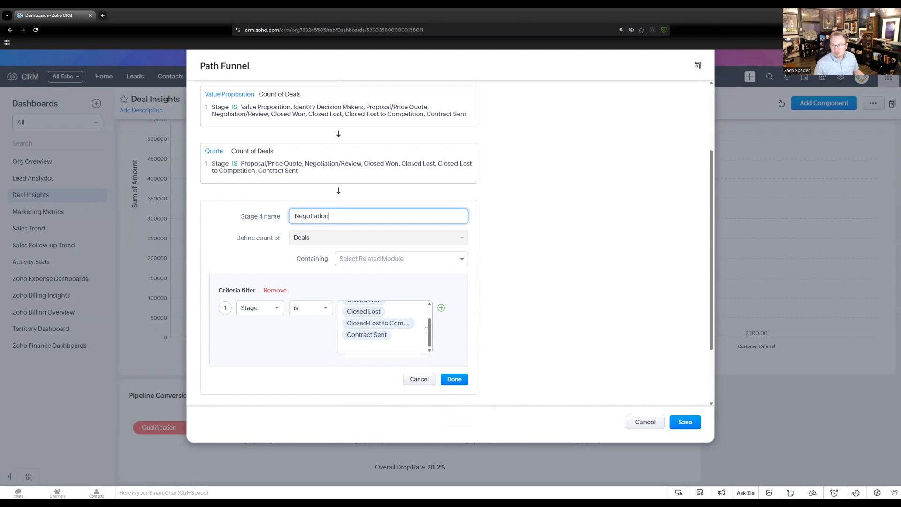
left_click(454, 381)
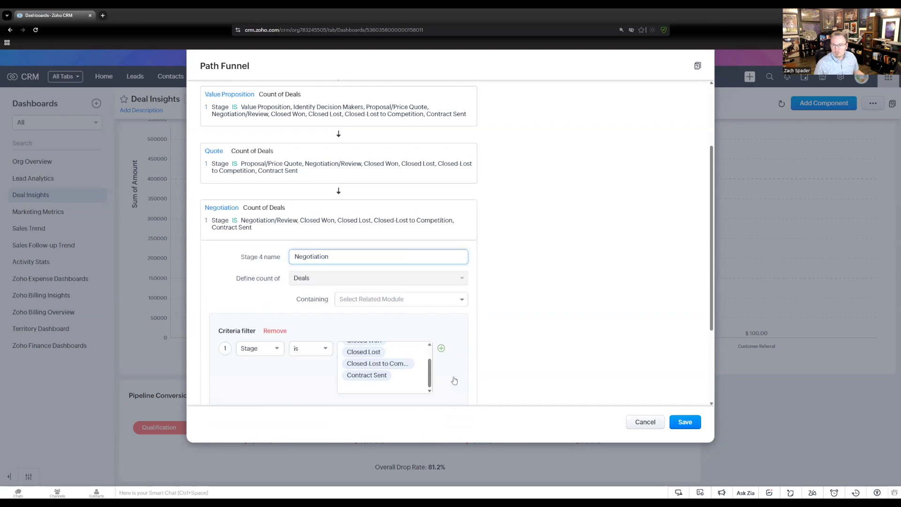
Add a fifth funnel stage with a criteria filter where the Stage field "is" Closed Won
left_click(232, 347)
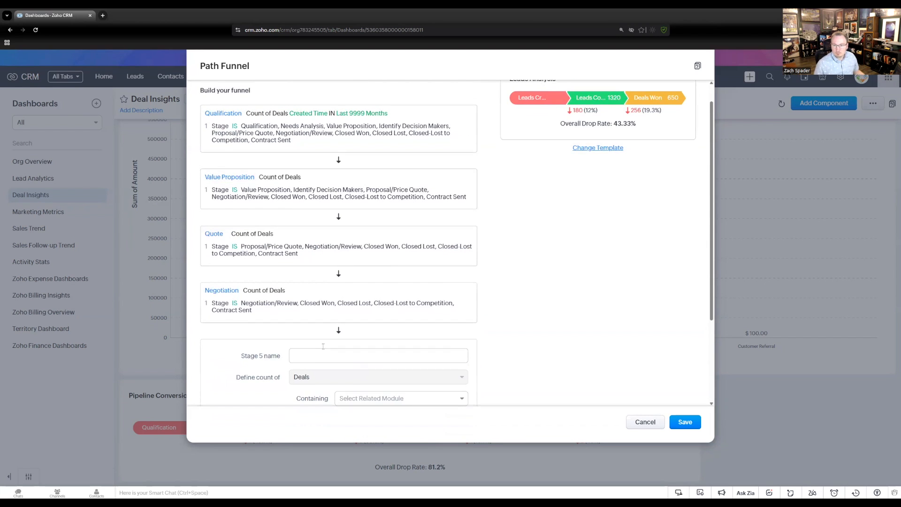
left_click(322, 350)
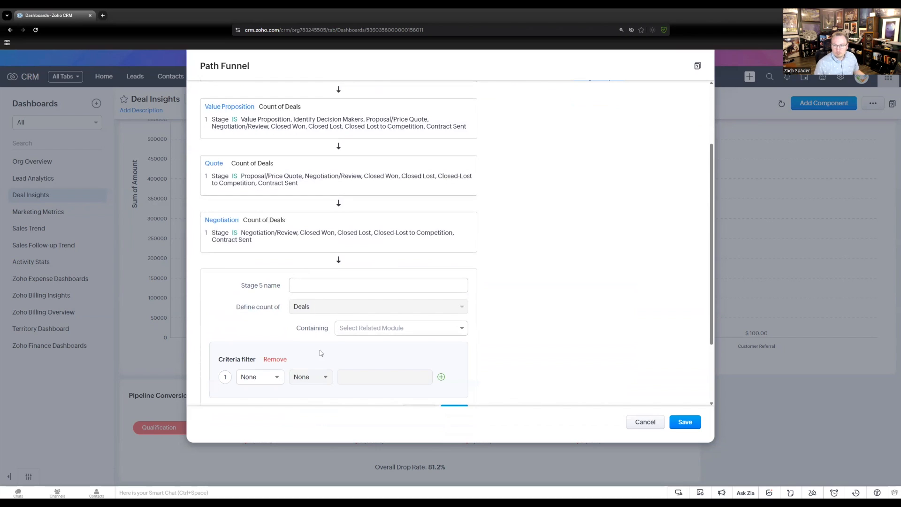
left_click(261, 377)
type("stage")
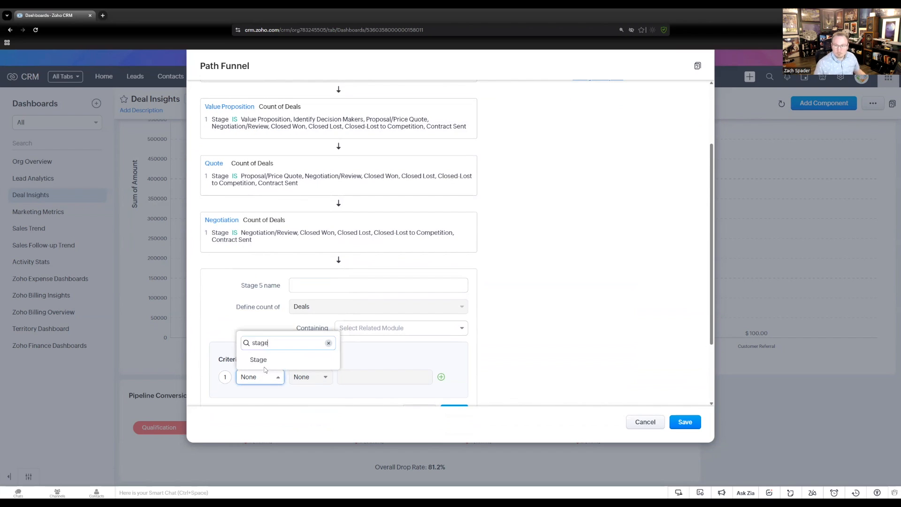
left_click(264, 361)
scroll(313, 376, "down", 1)
left_click(313, 341)
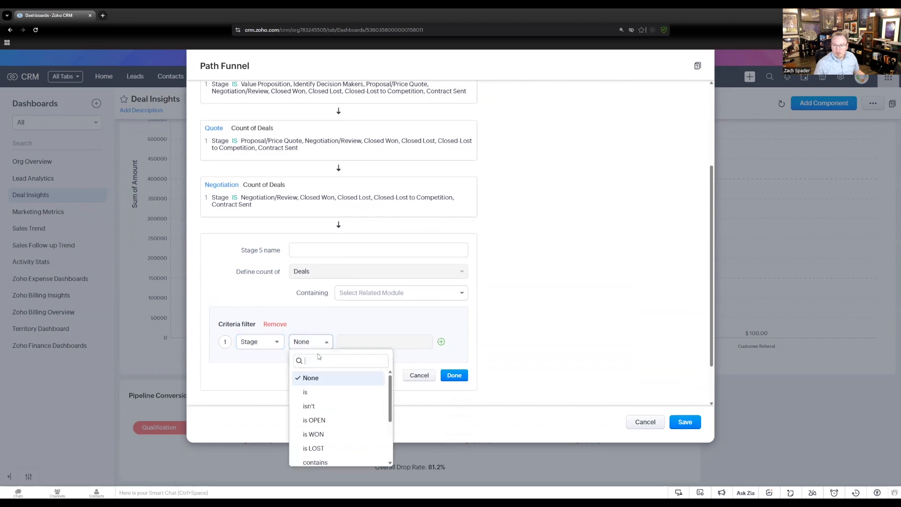
left_click(316, 392)
left_click(349, 342)
scroll(362, 360, "down", 2)
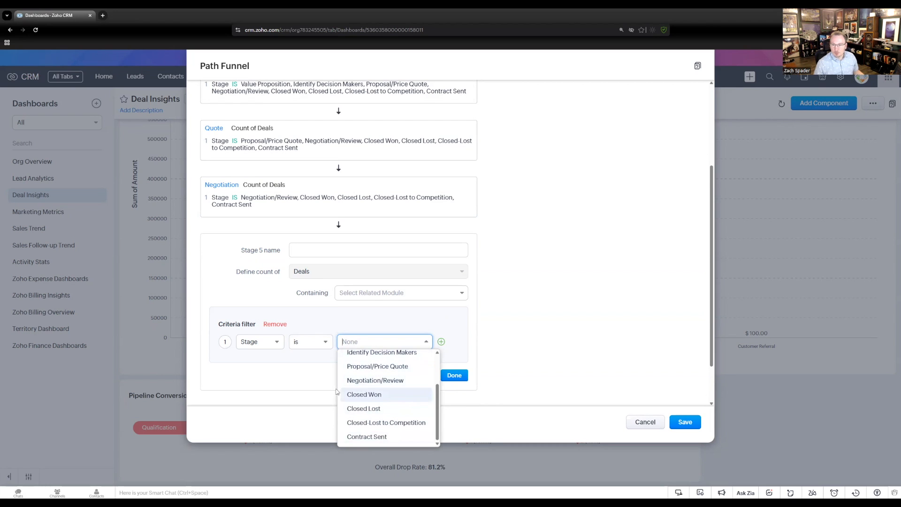
left_click(370, 396)
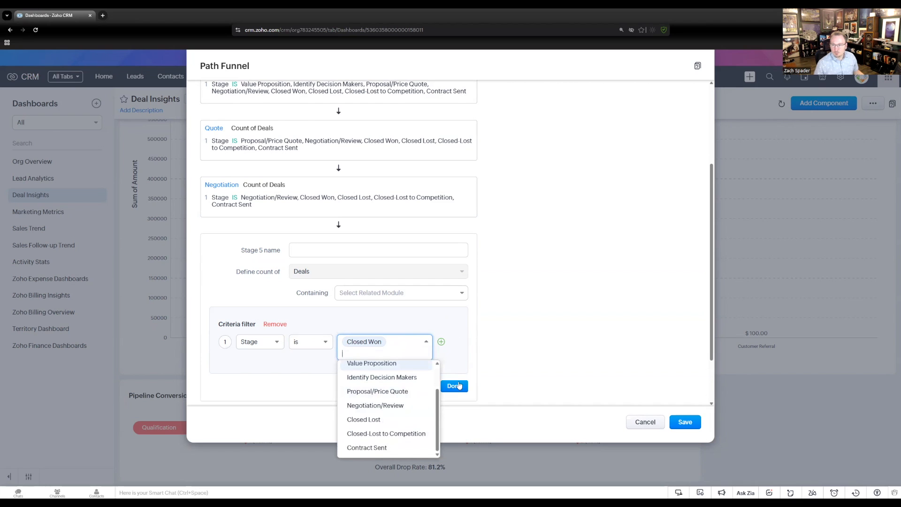
Name the fifth funnel stage "Closed Won" and finish it
left_click(329, 250)
type("Clo")
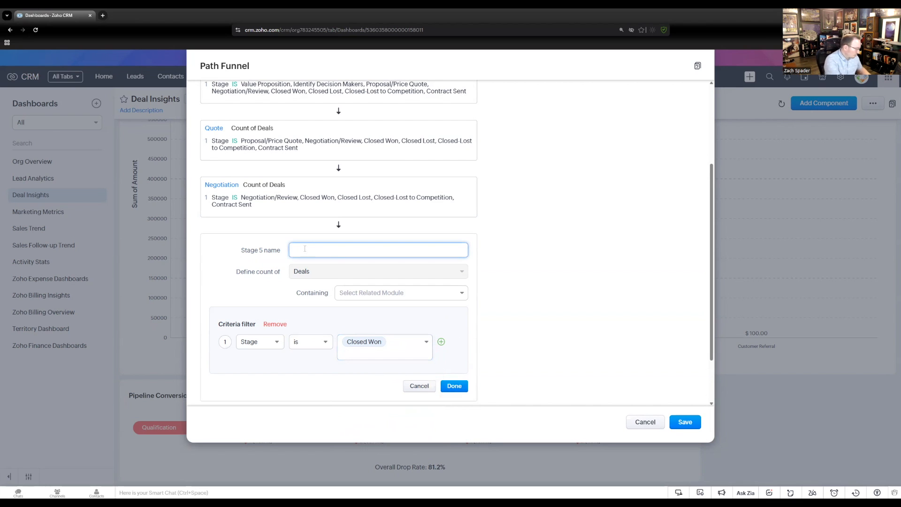
type("sed Won")
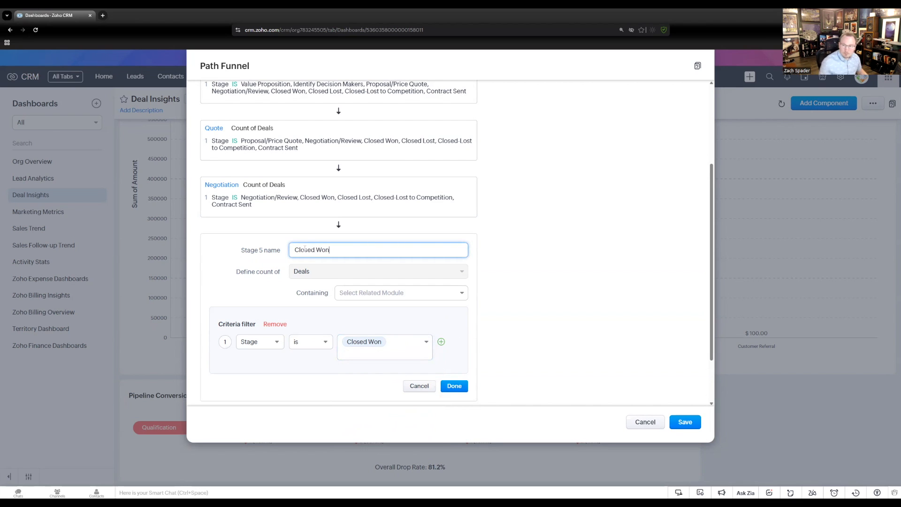
left_click(454, 387)
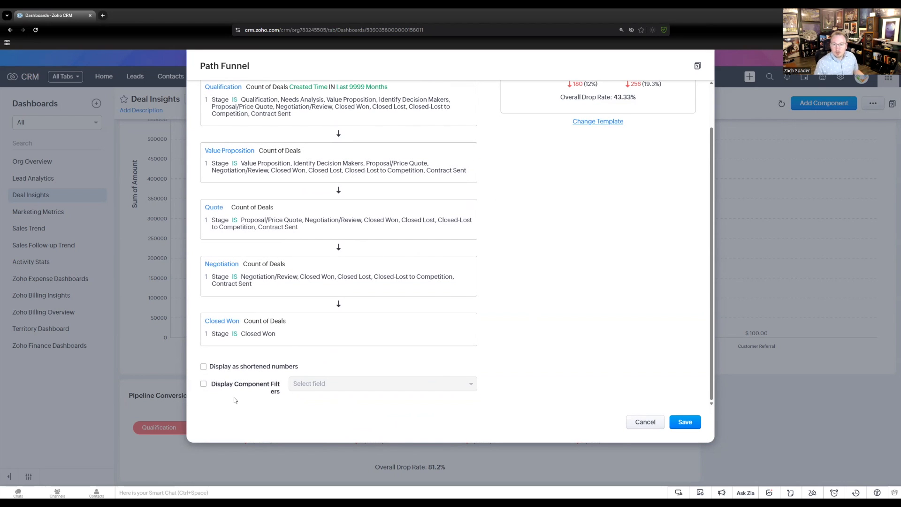
left_click(203, 384)
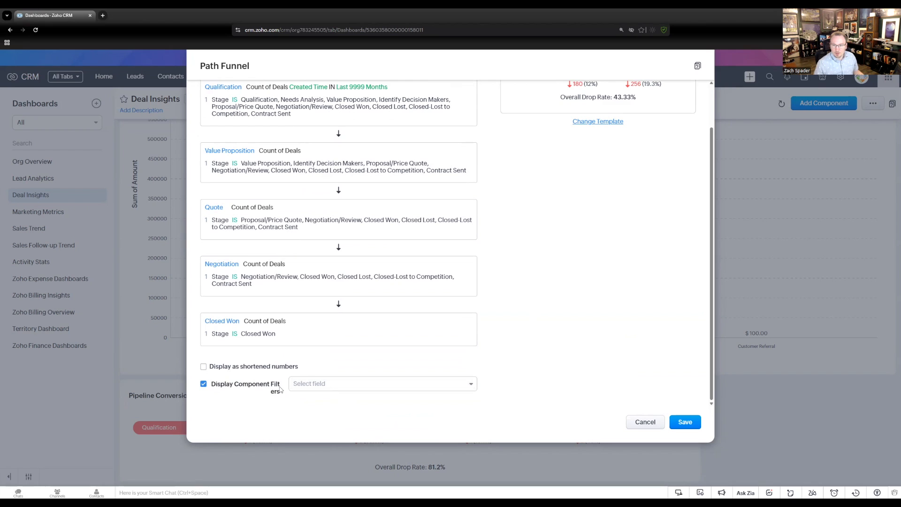
left_click(334, 384)
scroll(385, 338, "down", 4)
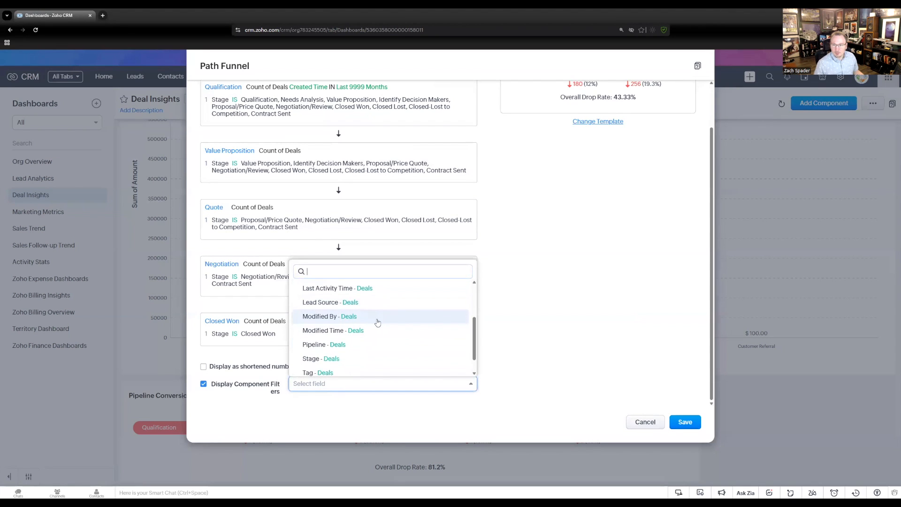
scroll(376, 315, "up", 3)
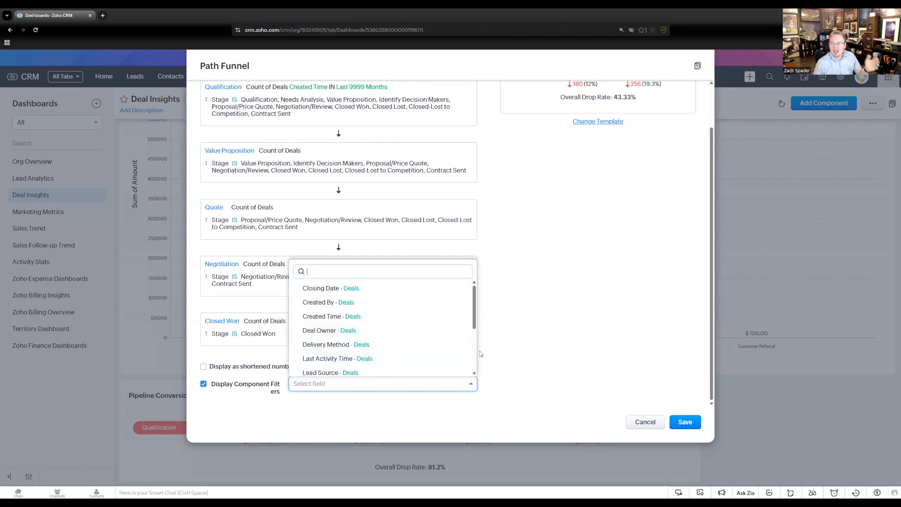
left_click(506, 343)
left_click(204, 384)
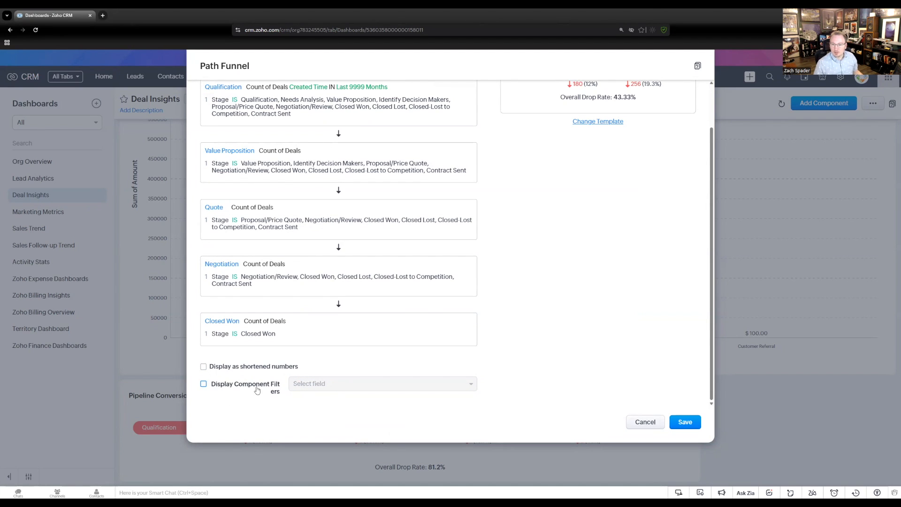
Save the path funnel component with its five stages
left_click(687, 423)
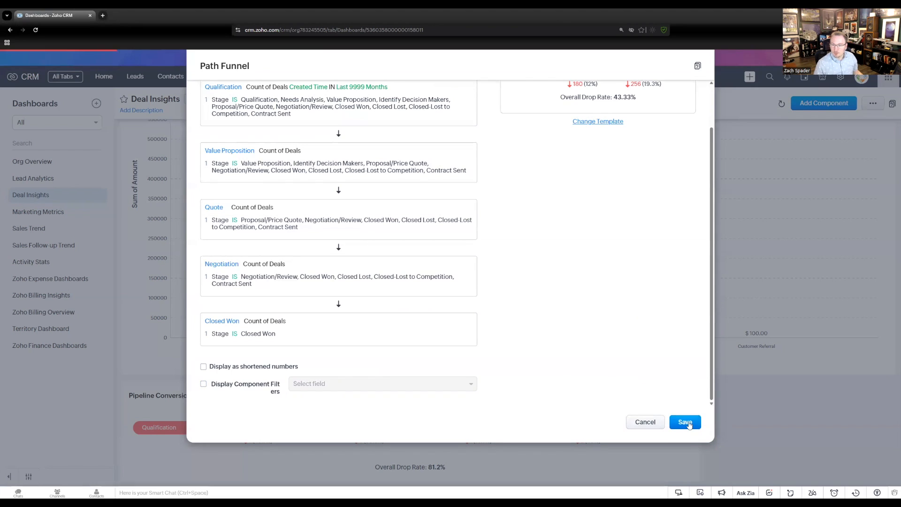